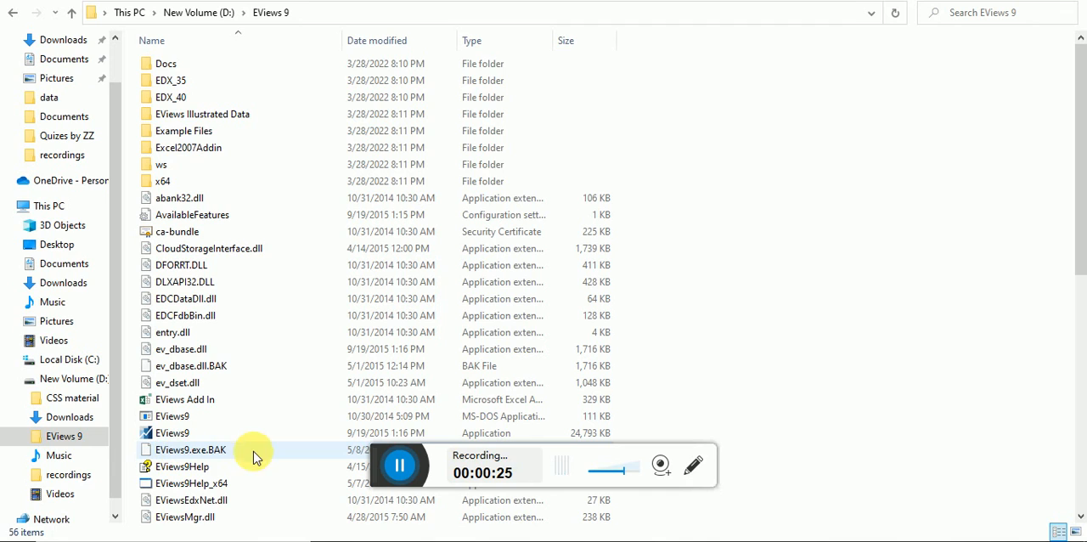
# - Launch EViews 9 and start a new workfile with the Unstructured / Undated structure type
pyautogui.doubleClick(172, 434)
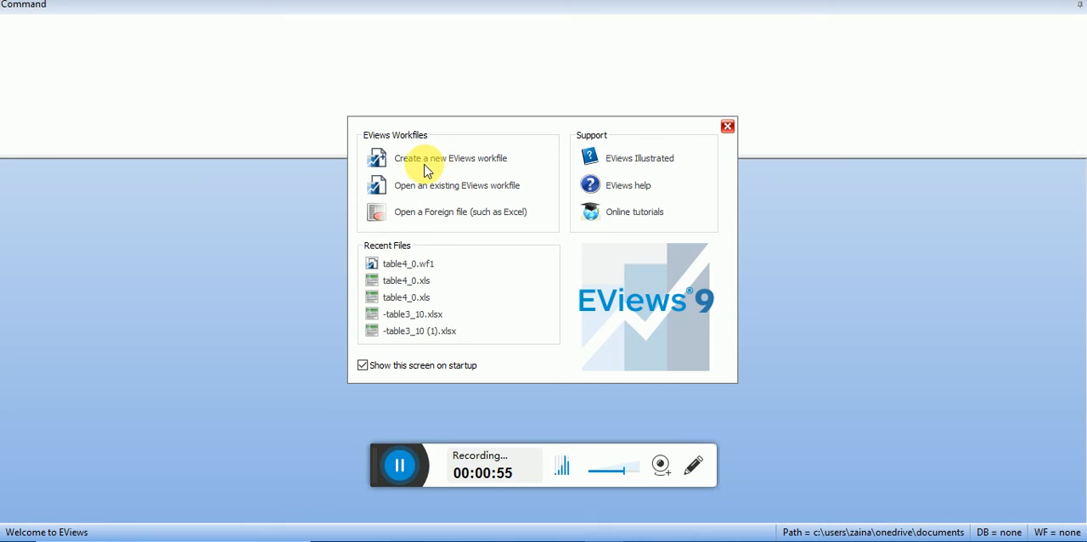
pyautogui.click(479, 165)
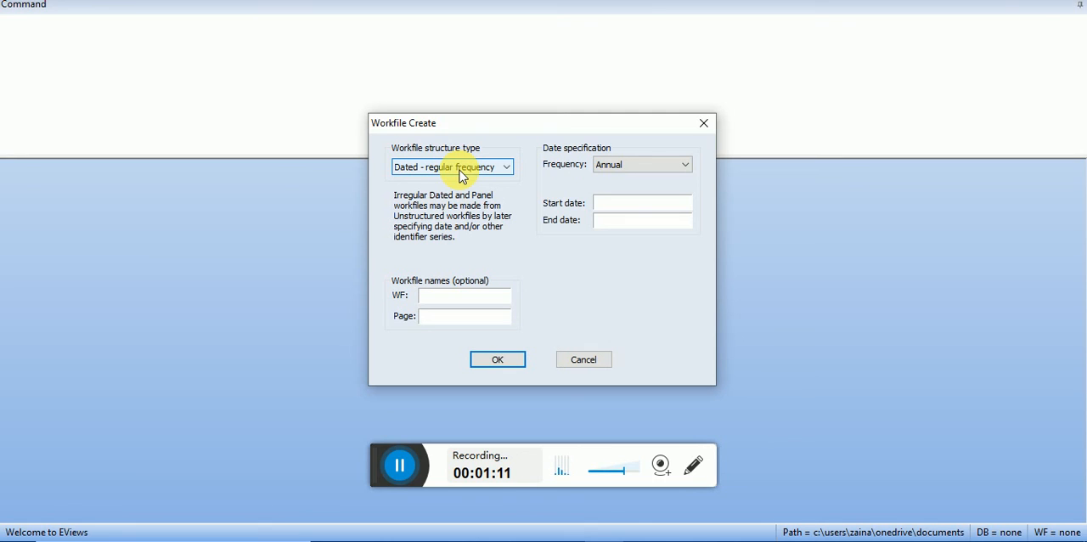
pyautogui.click(617, 166)
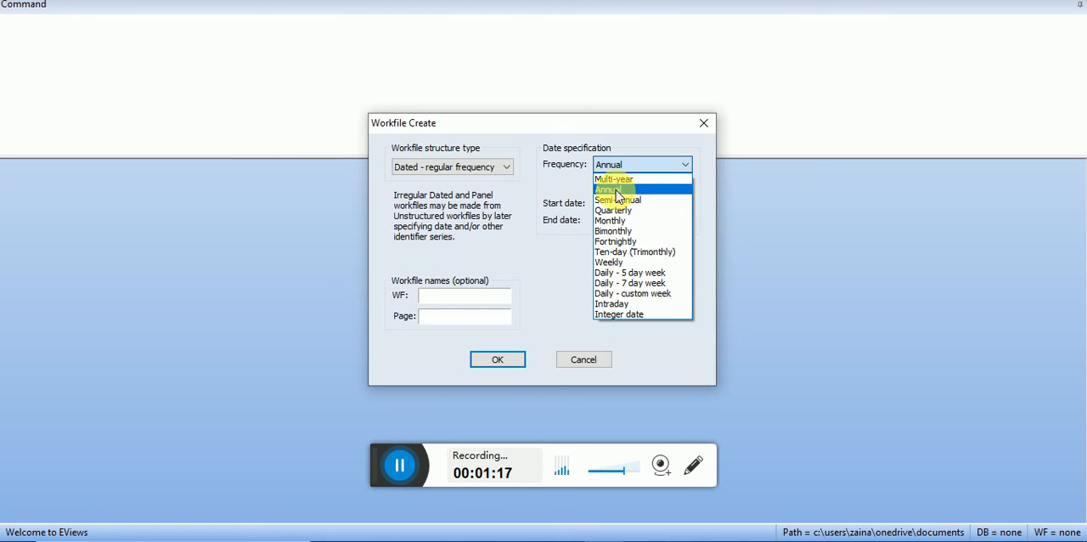
pyautogui.click(584, 193)
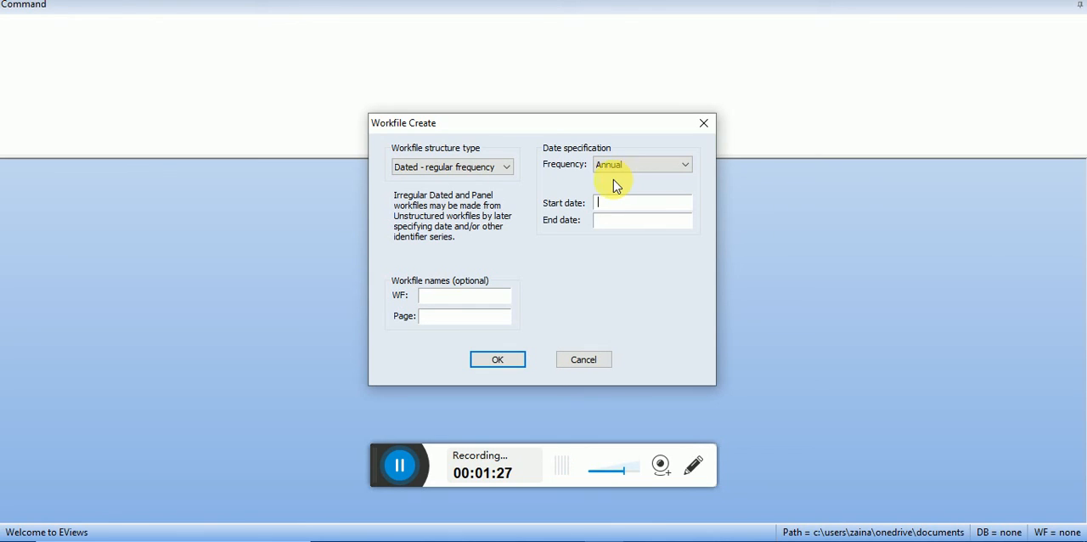
pyautogui.click(466, 168)
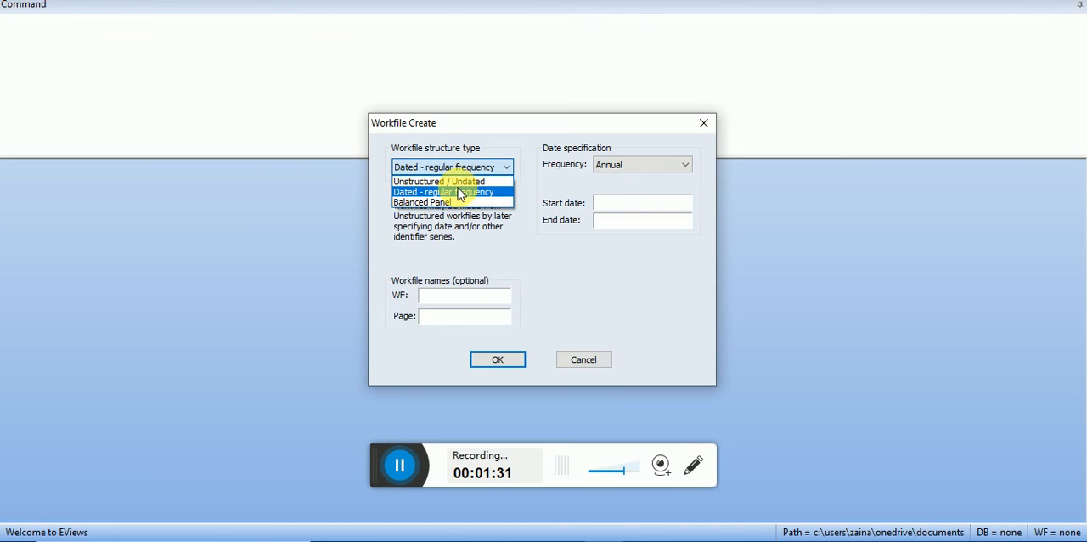
pyautogui.click(458, 182)
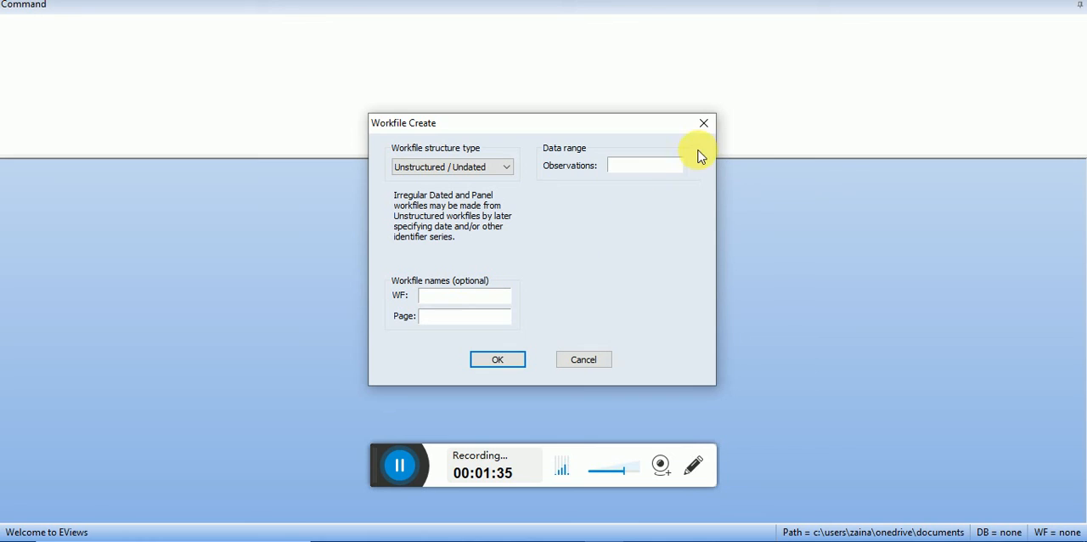
pyautogui.click(660, 165)
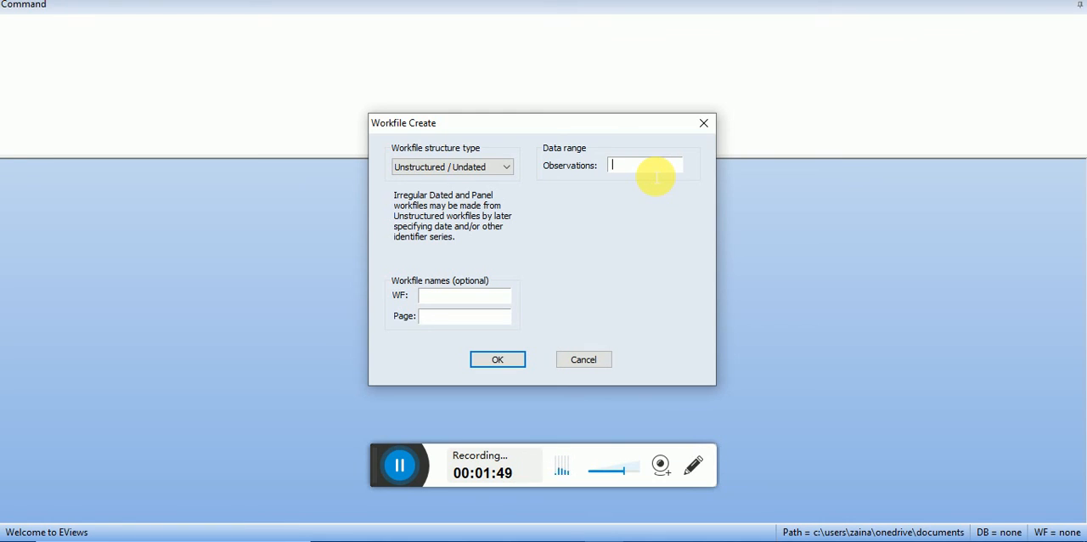
# - Switch to the Table4_0 workbook in Excel and check how many rows the taxableinc column fills
pyautogui.hotkey('alt', 'Tab')
pyautogui.hotkey('alt', 'Tab')
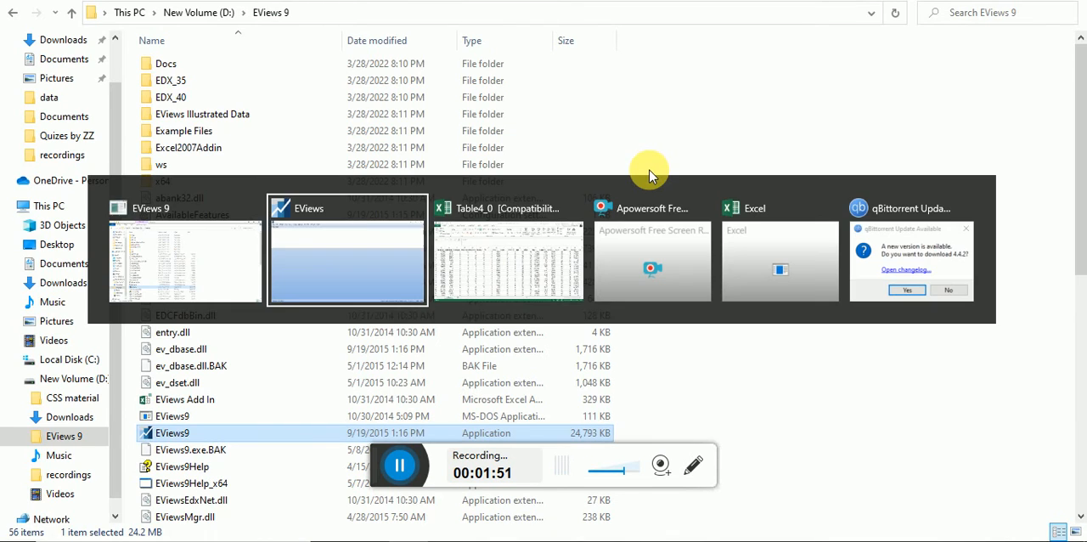
pyautogui.hotkey('alt', 'Tab')
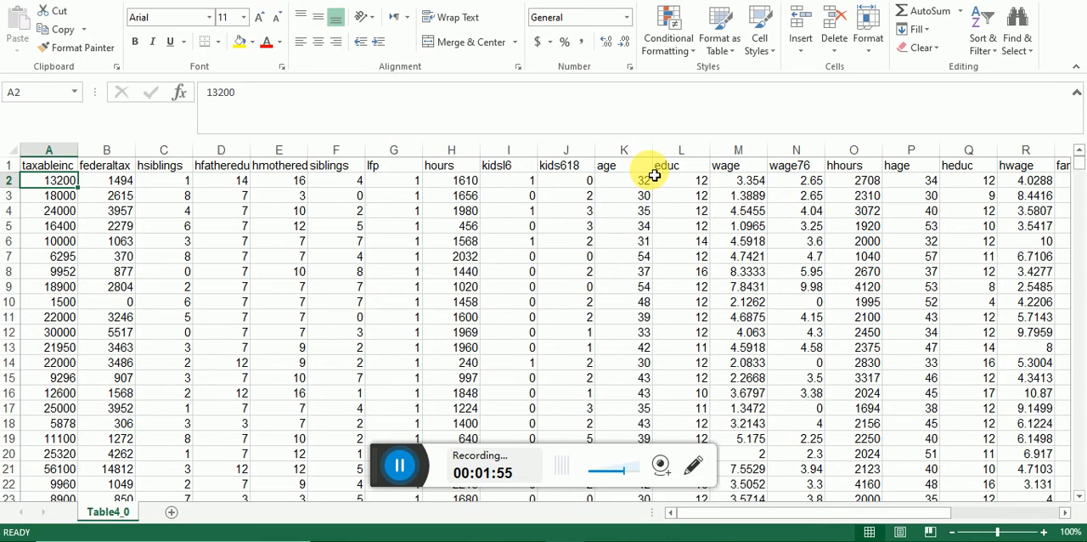
pyautogui.press('Up')
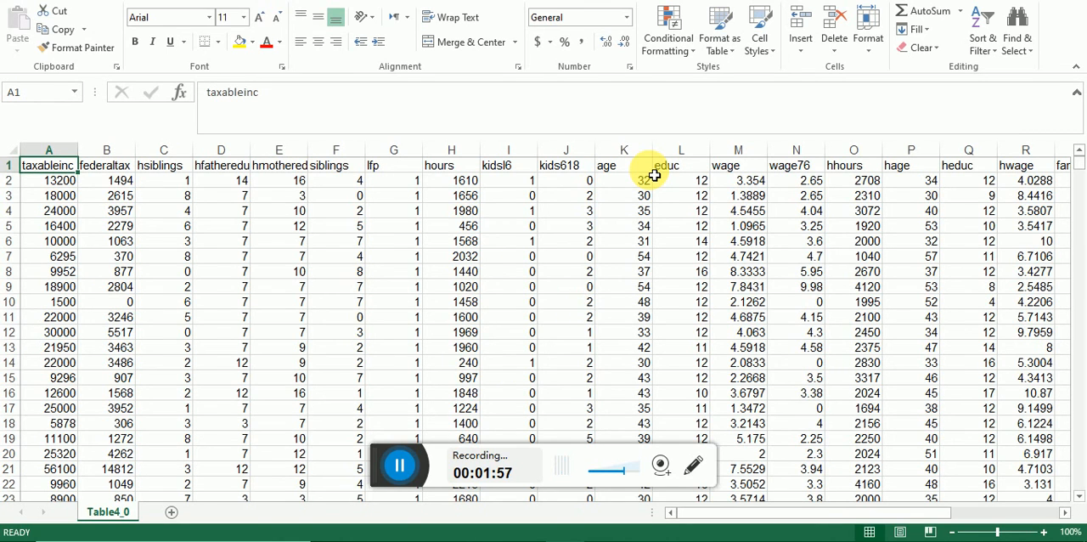
pyautogui.hotkey('ctrl', 'shift', 'Down')
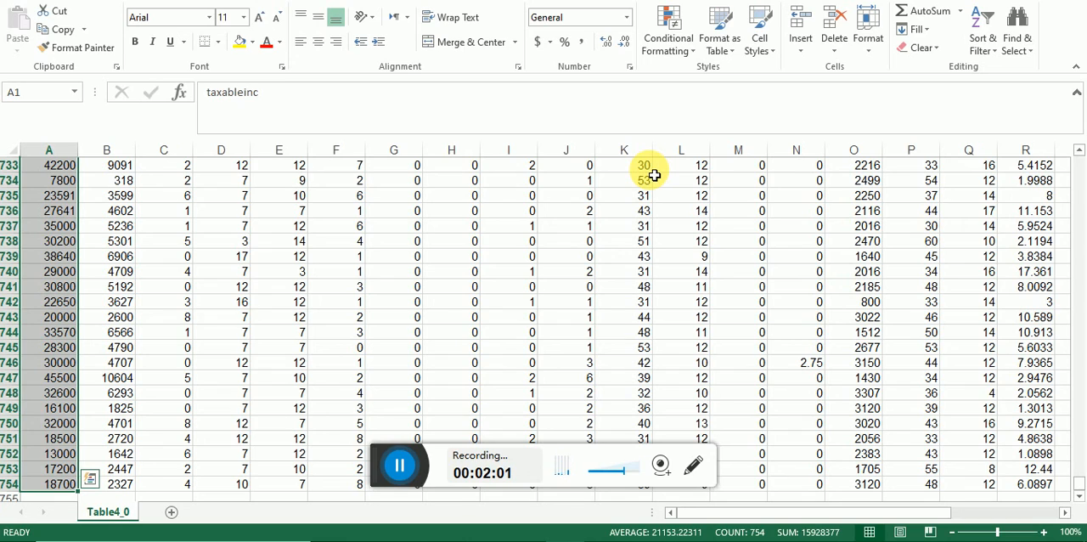
pyautogui.hotkey('ctrl', 'Home')
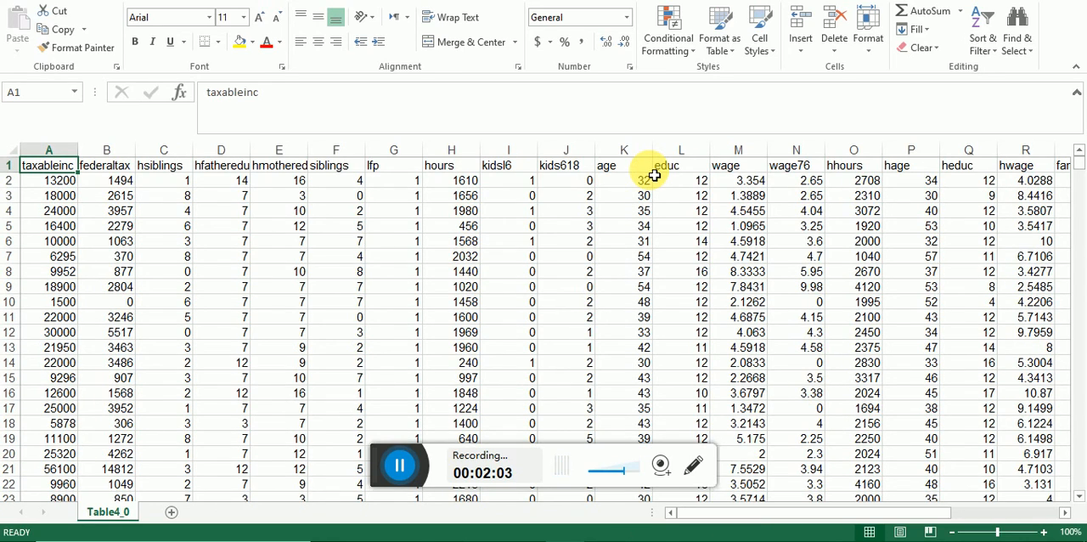
# - Return to EViews, create the workfile with 753 observations and decline the license update
pyautogui.hotkey('alt', 'Tab')
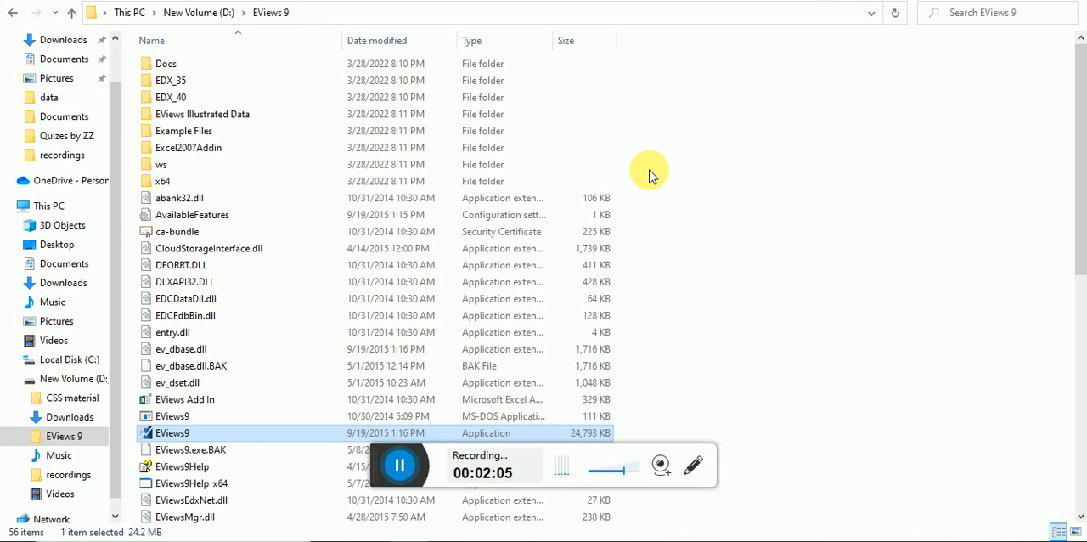
pyautogui.hotkey('alt', 'Tab')
pyautogui.hotkey('alt', 'Tab')
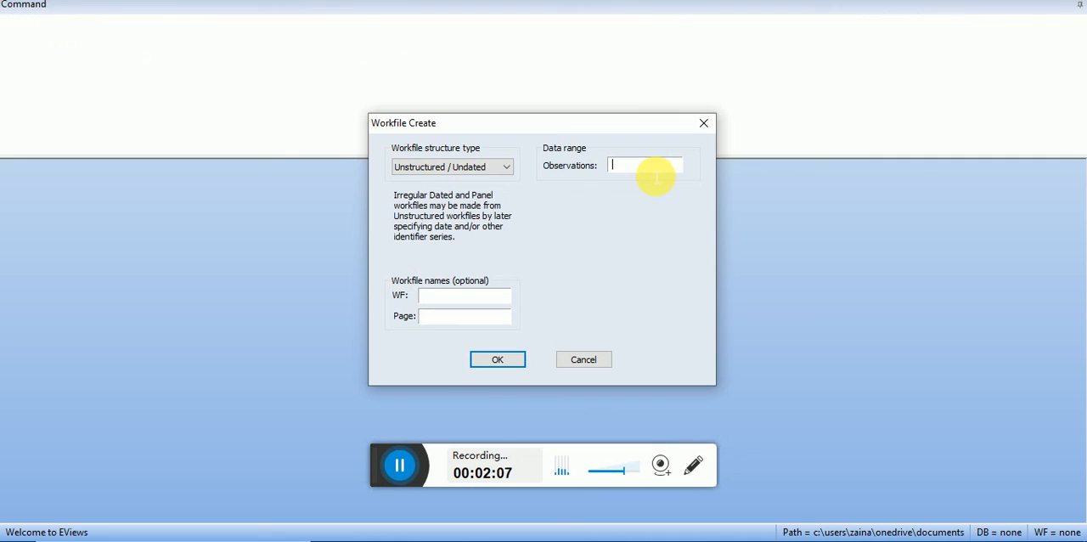
pyautogui.write('753')
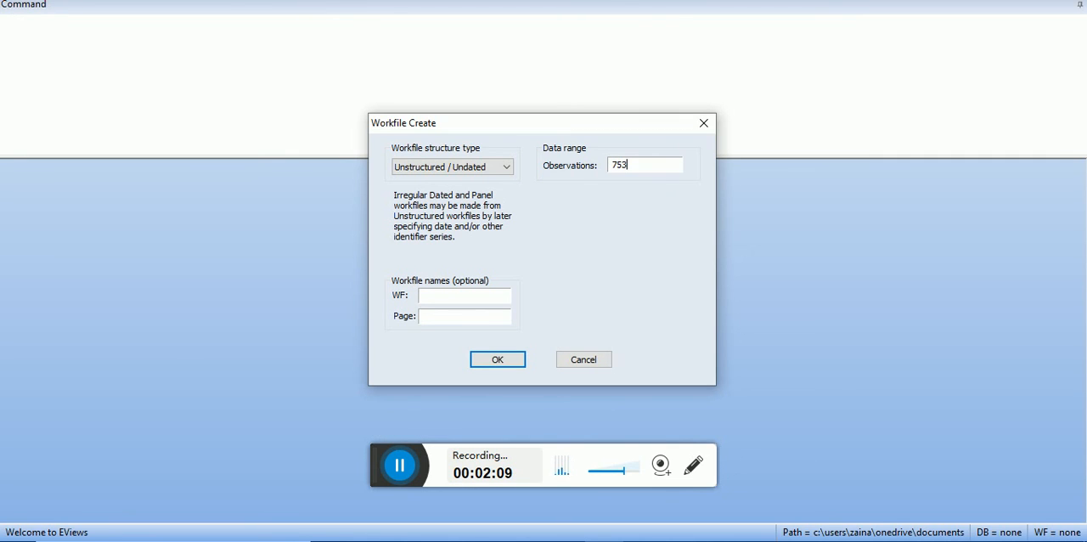
pyautogui.press('Return')
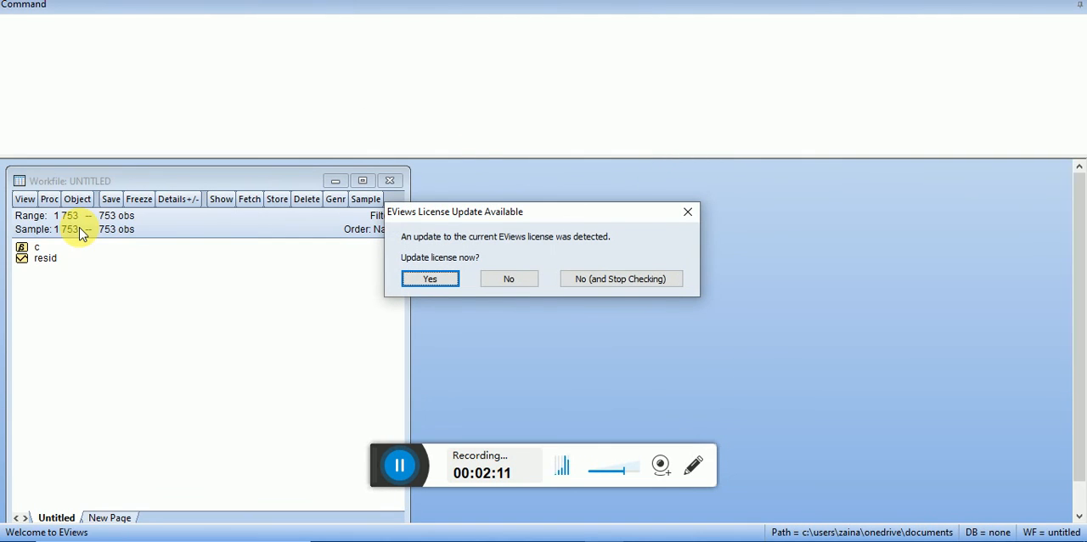
pyautogui.click(514, 282)
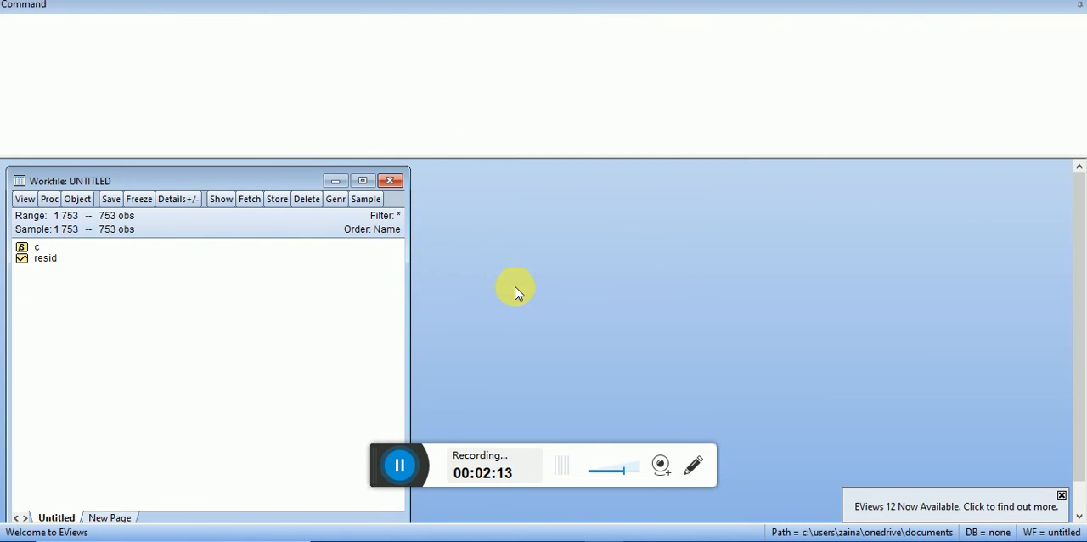
# - Examine the contents of the default c coefficient vector and resid series, closing each one
pyautogui.doubleClick(34, 251)
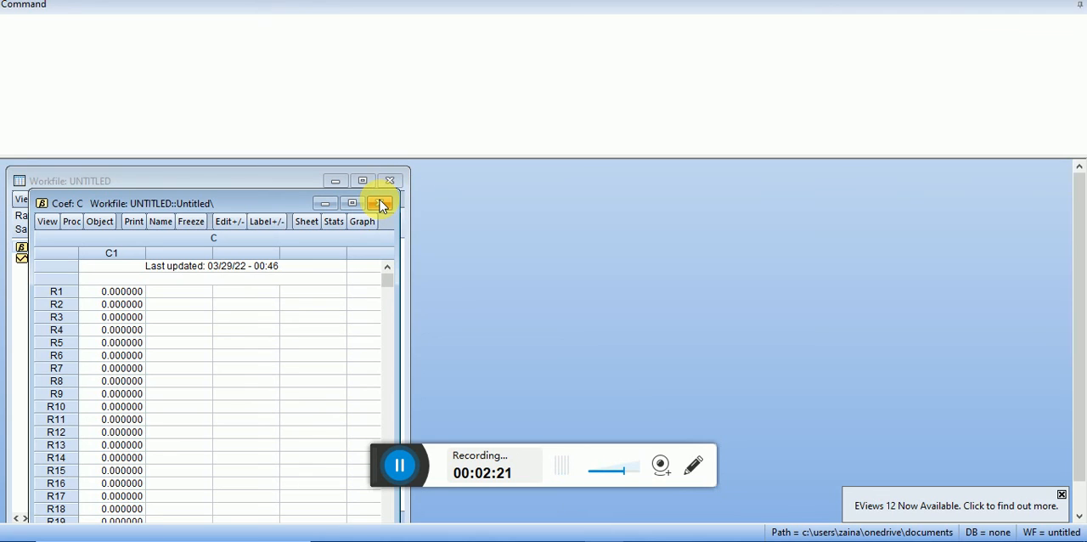
pyautogui.click(380, 202)
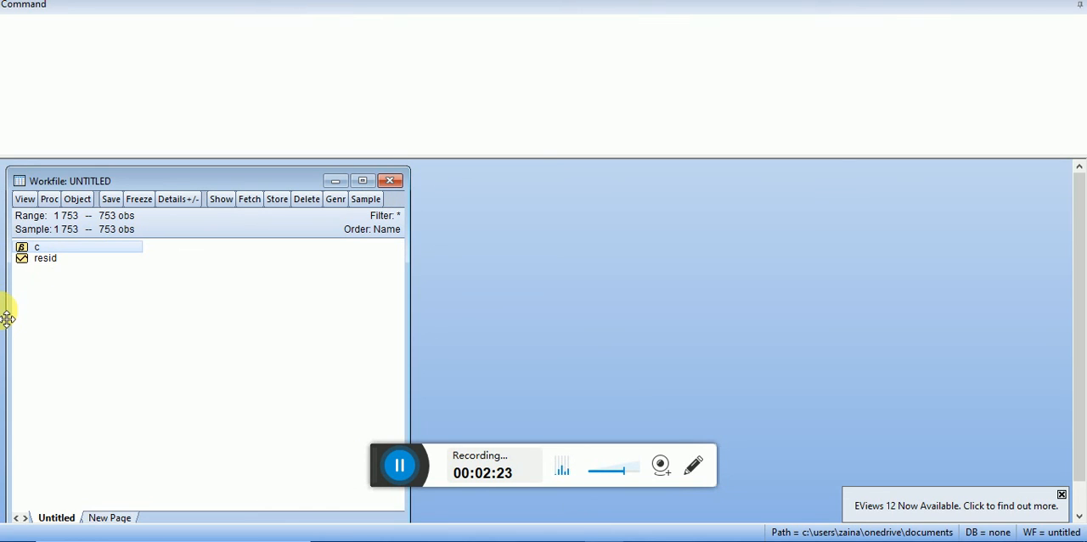
pyautogui.doubleClick(46, 258)
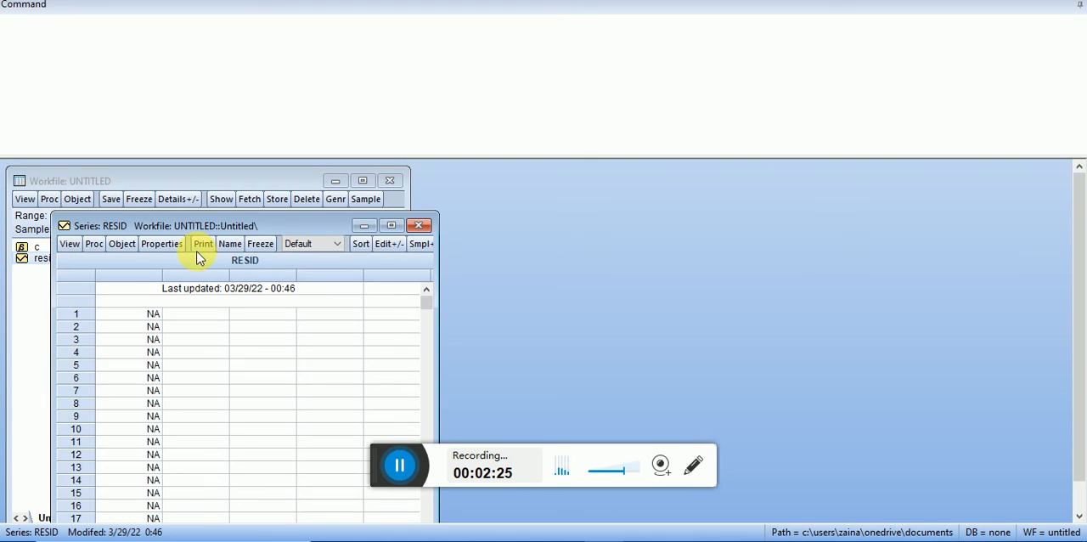
pyautogui.moveTo(427, 304); pyautogui.dragTo(437, 529)
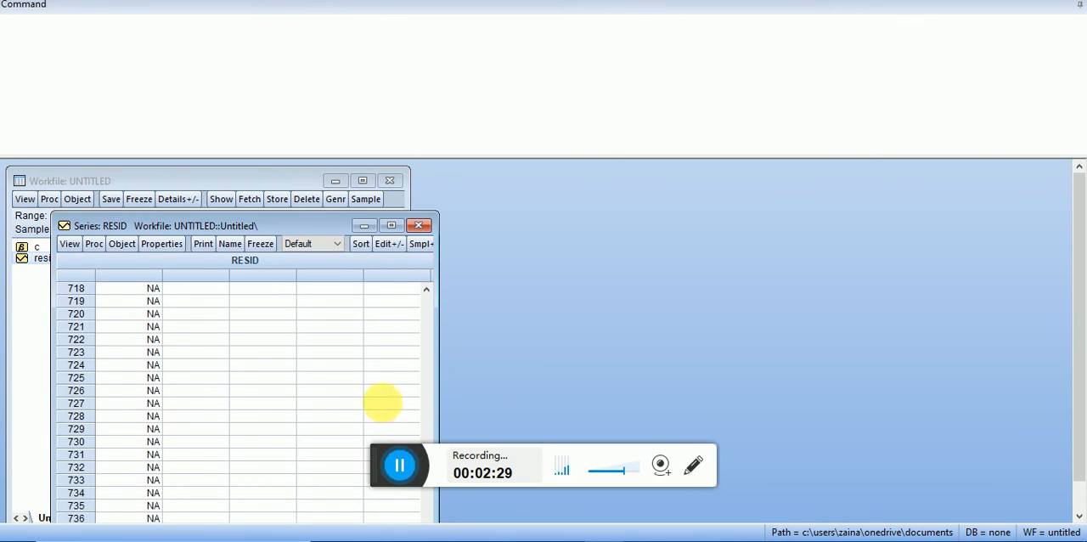
pyautogui.click(419, 225)
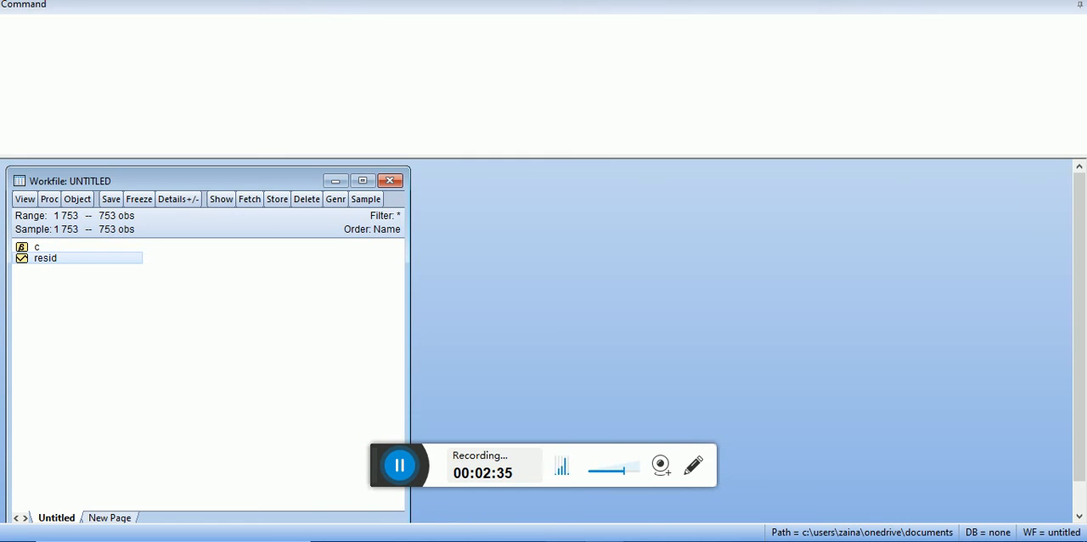
# - Switch to Excel and copy the taxableinc, federaltax, hsiblings and hfathereduc columns, including their headers, down to the last data row
pyautogui.click(554, 539)
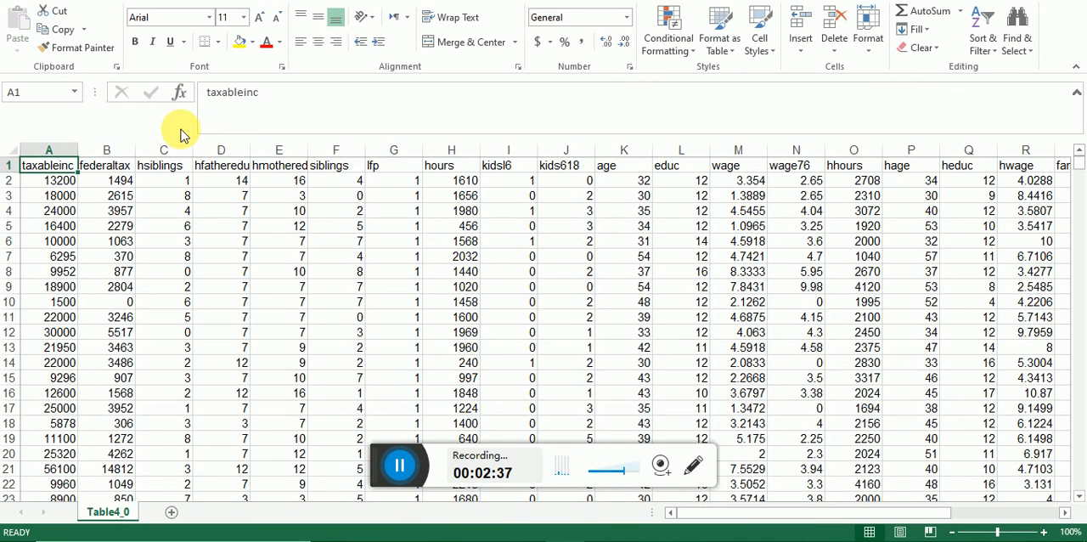
pyautogui.hotkey('shift', 'Right')
pyautogui.hotkey('shift', 'Right')
pyautogui.hotkey('shift', 'Right')
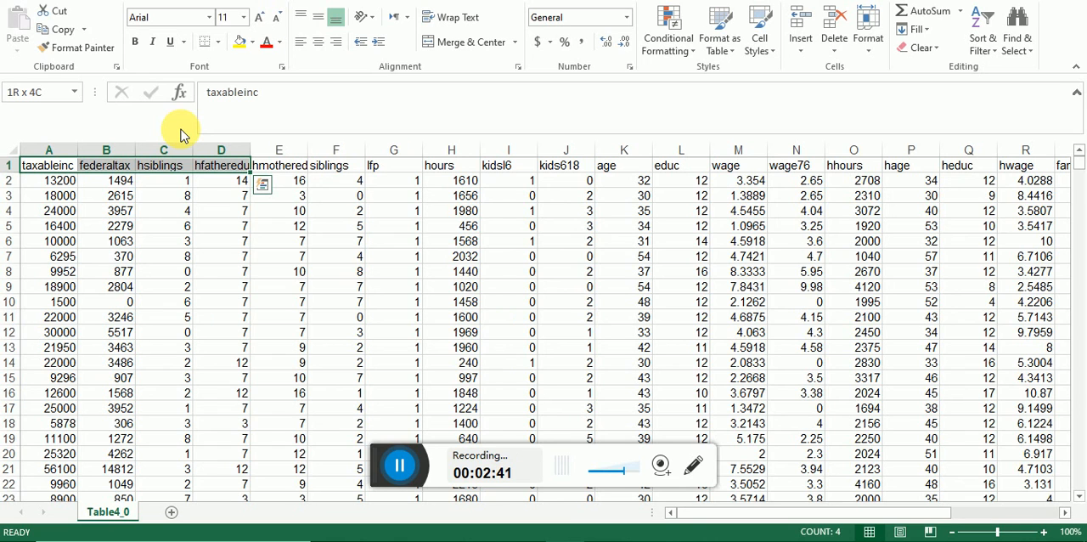
pyautogui.hotkey('ctrl', 'shift', 'Down')
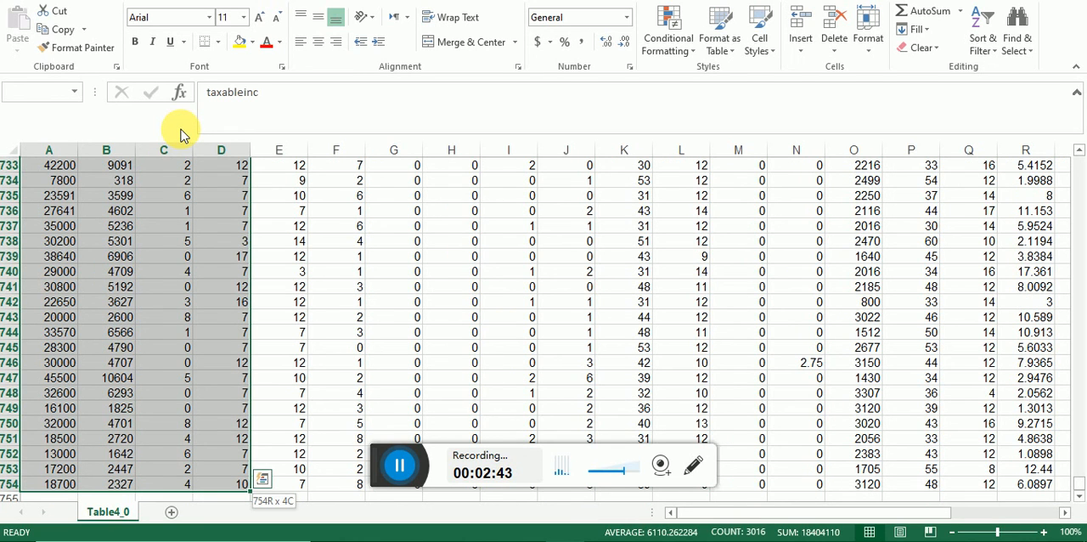
pyautogui.hotkey('ctrl', 'c')
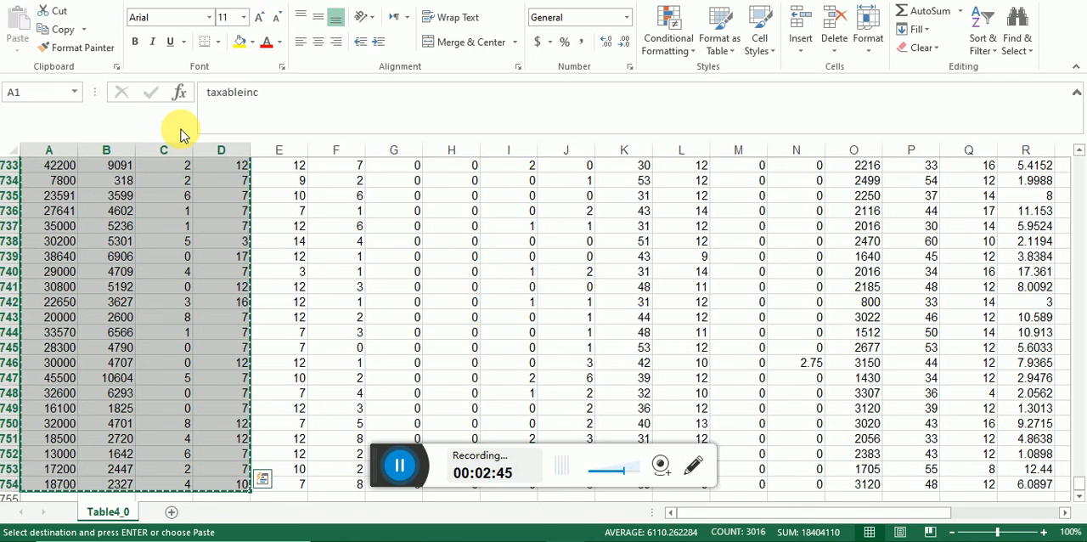
# - Switch to EViews and paste the copied columns into the untitled workfile
pyautogui.hotkey('alt', 'Tab')
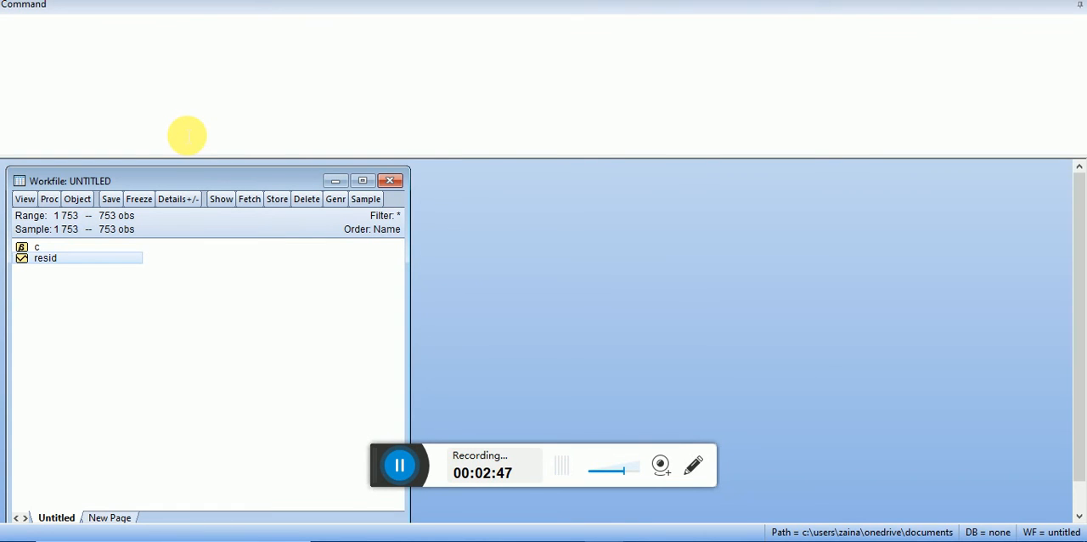
pyautogui.rightClick(168, 313)
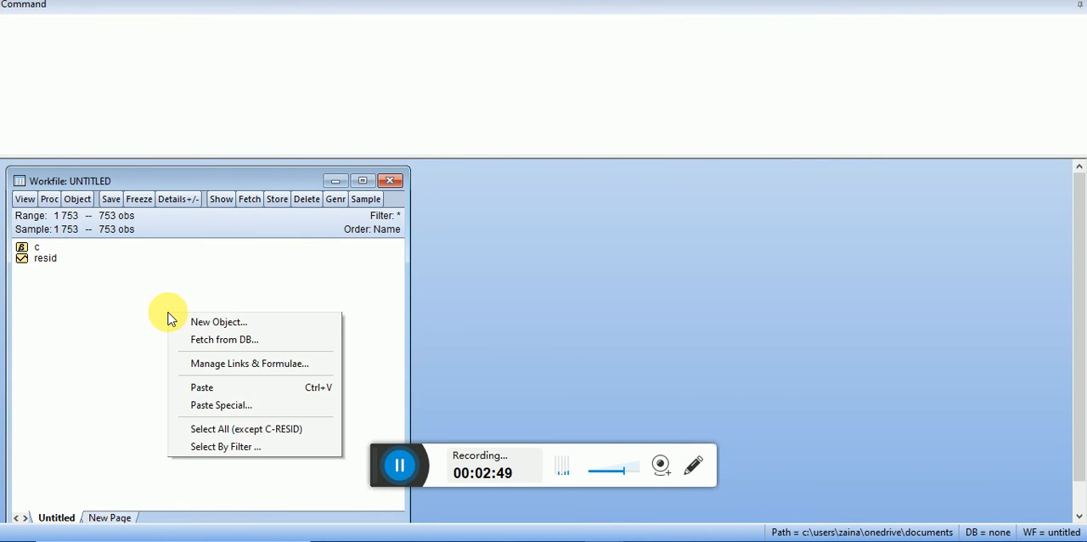
pyautogui.click(219, 389)
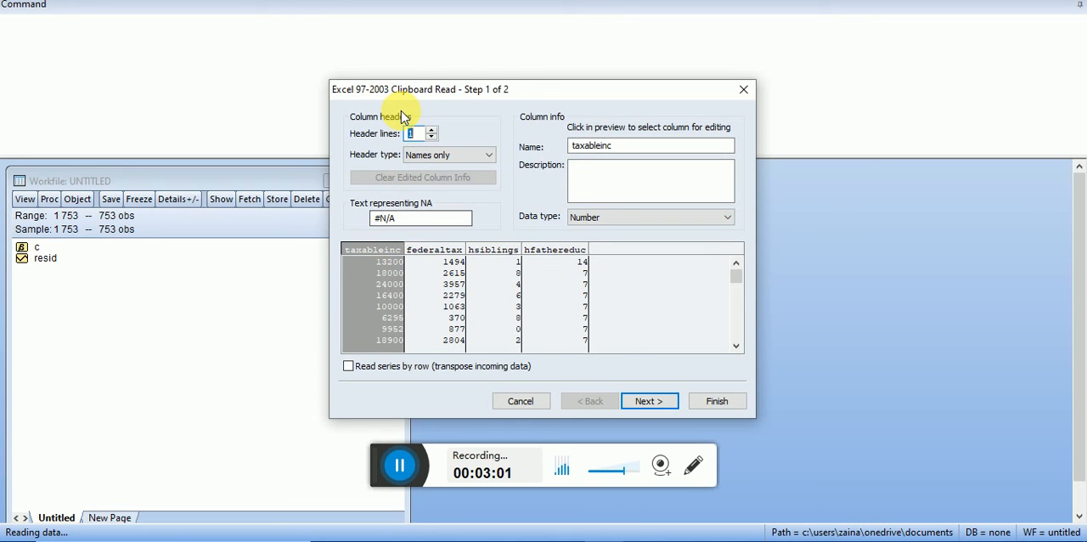
# - Try 2 and 0 header lines in the clipboard import preview, and return the setting to 1
pyautogui.click(431, 130)
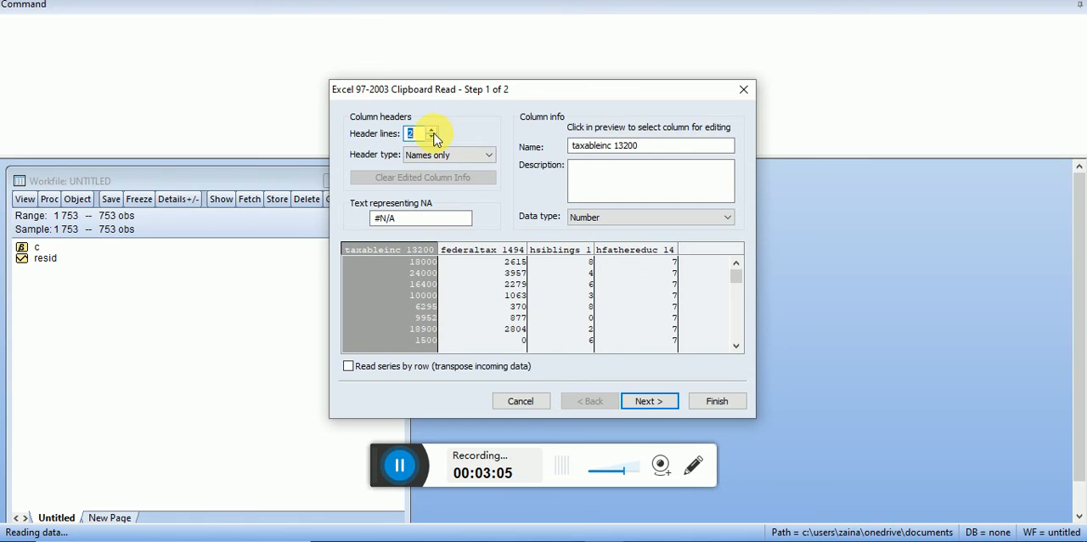
pyautogui.doubleClick(431, 137)
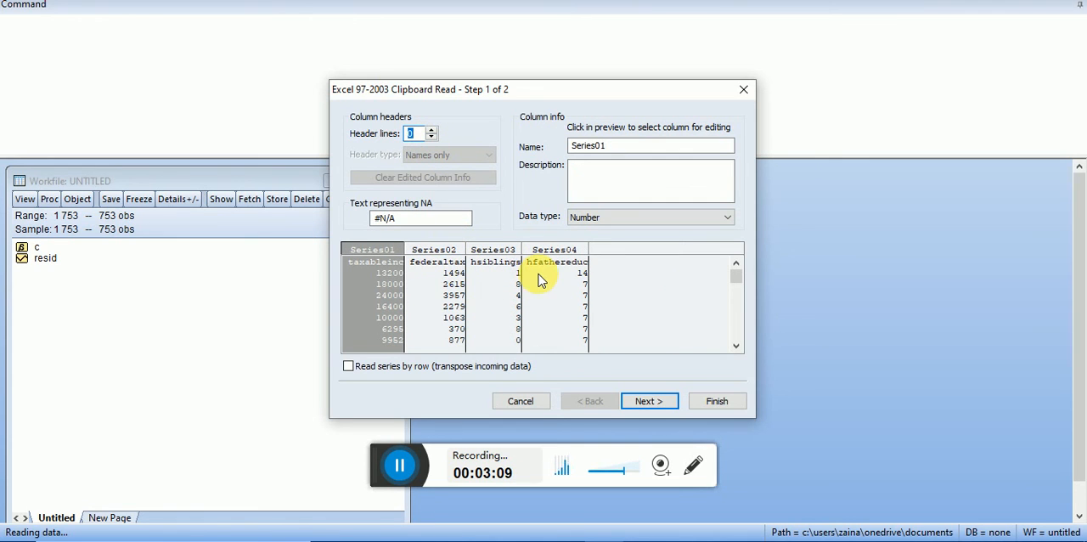
pyautogui.click(430, 132)
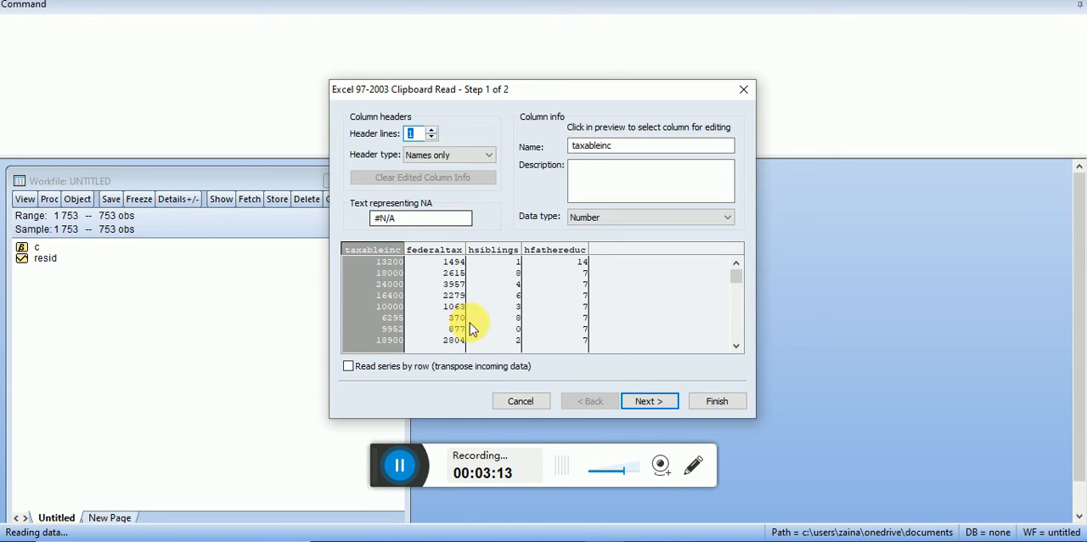
pyautogui.click(629, 399)
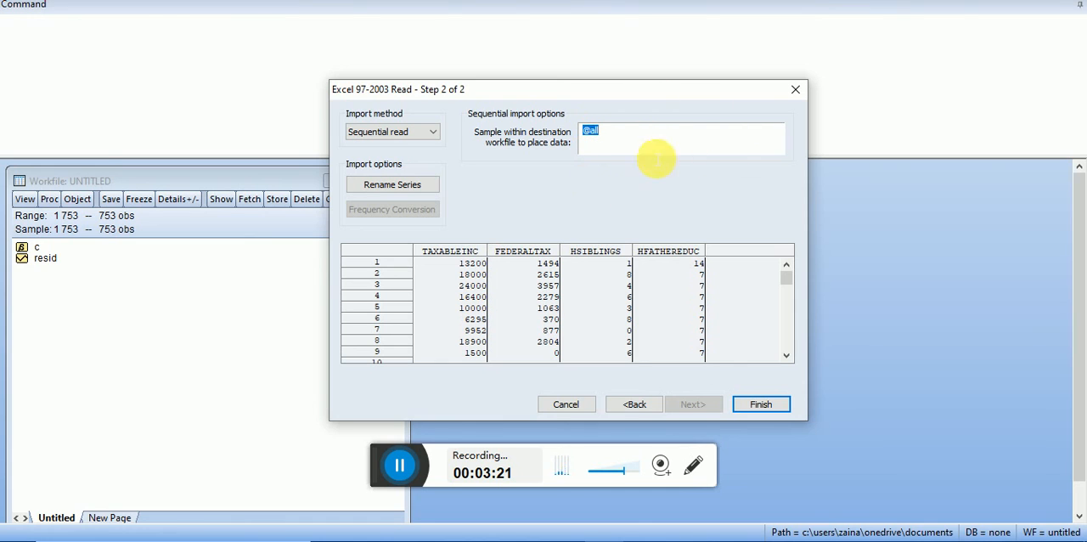
pyautogui.click(754, 406)
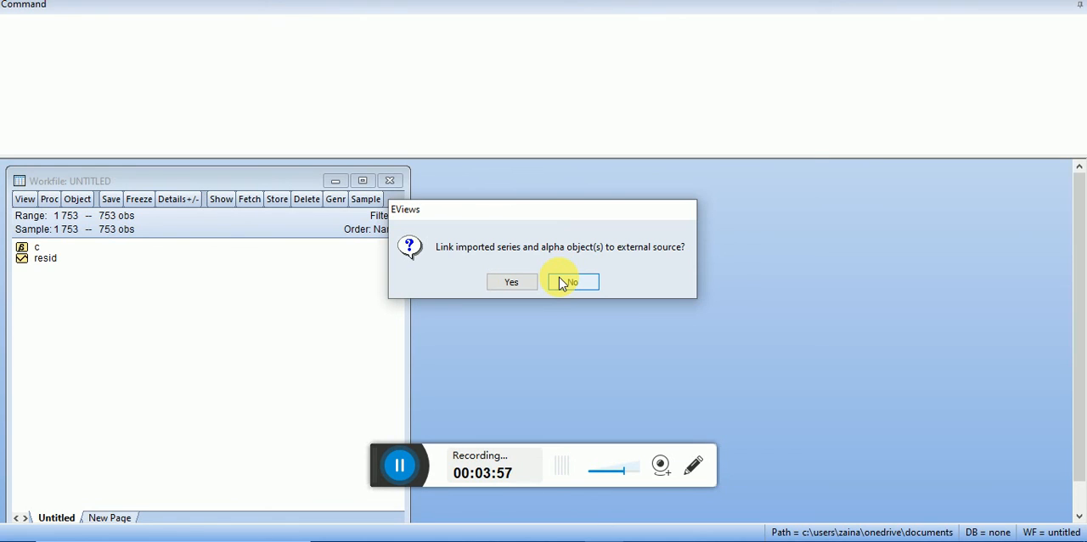
pyautogui.click(560, 281)
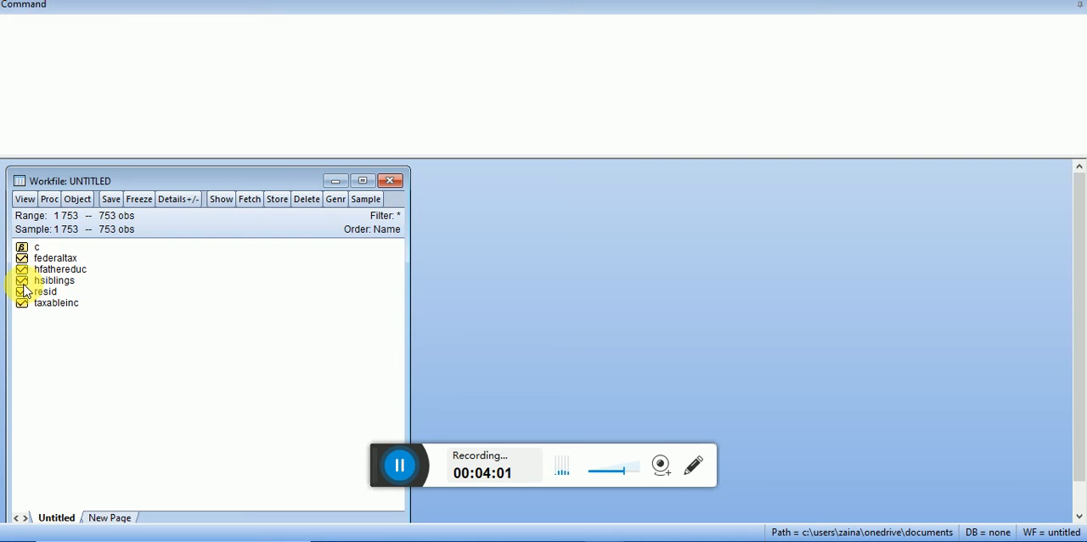
# - View the values of the hfathereduc series and the c coefficient vector, closing each object after viewing
pyautogui.doubleClick(65, 269)
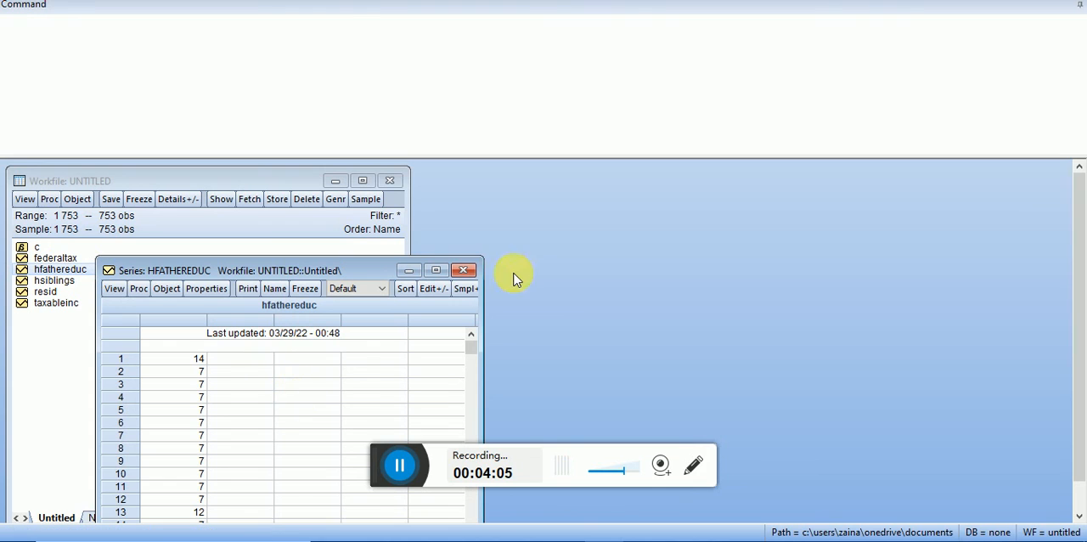
pyautogui.click(452, 270)
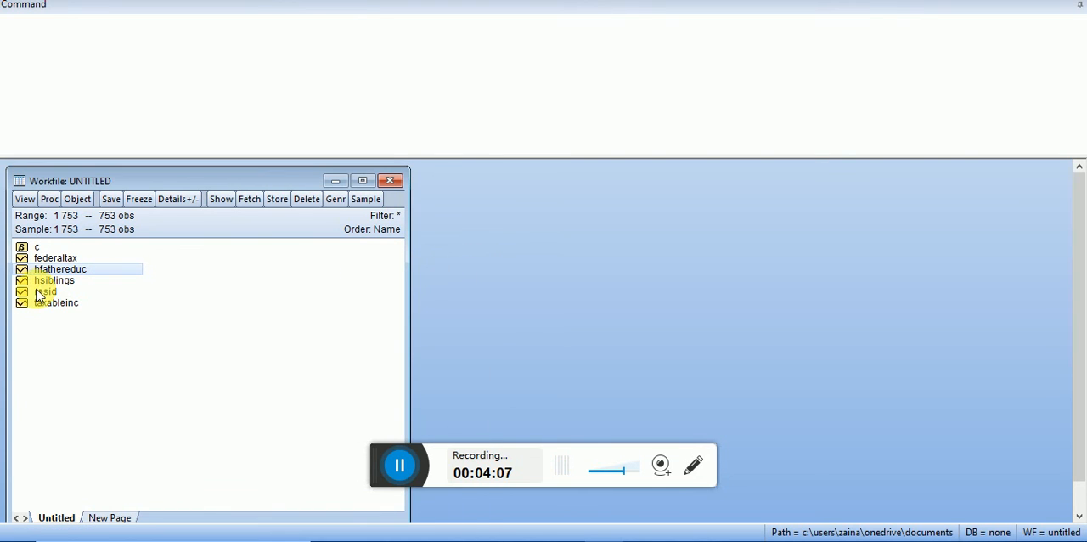
pyautogui.doubleClick(37, 246)
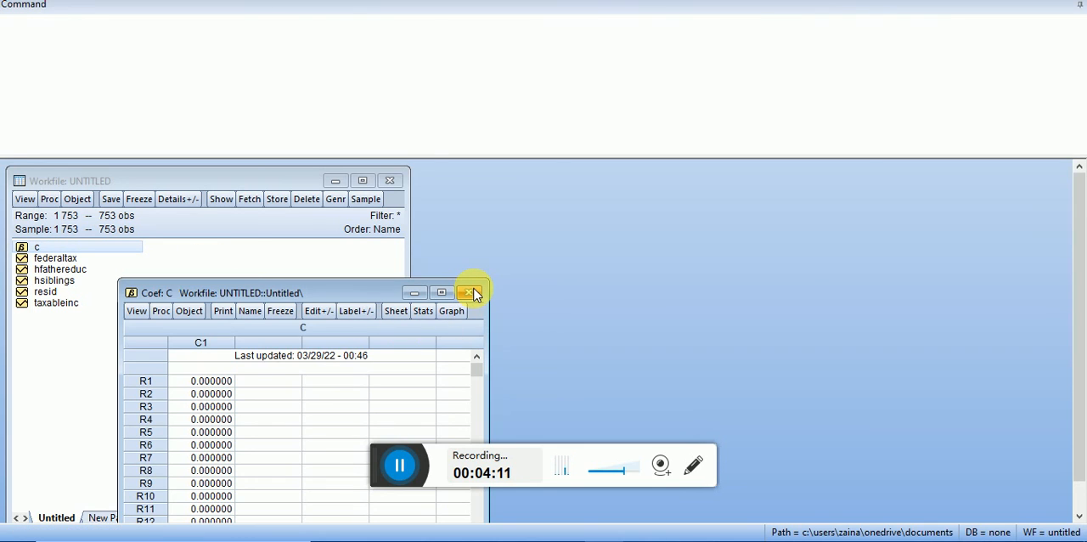
pyautogui.click(472, 293)
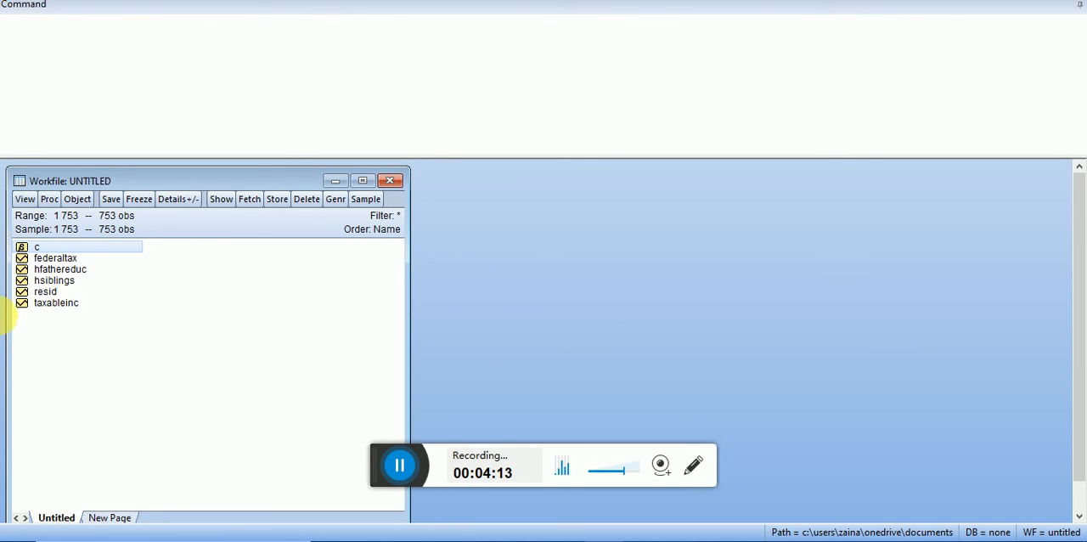
pyautogui.click(54, 272)
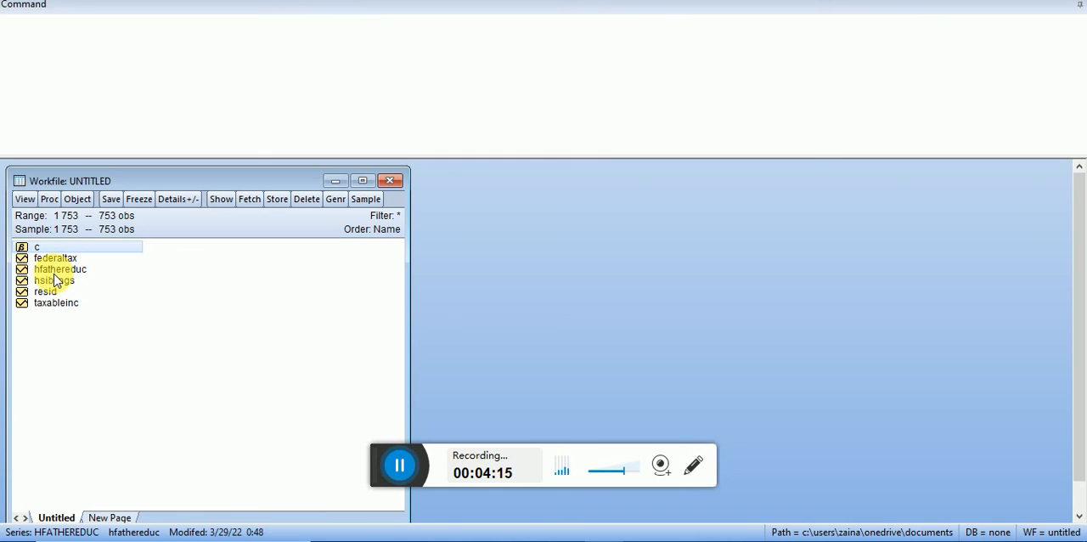
pyautogui.doubleClick(54, 271)
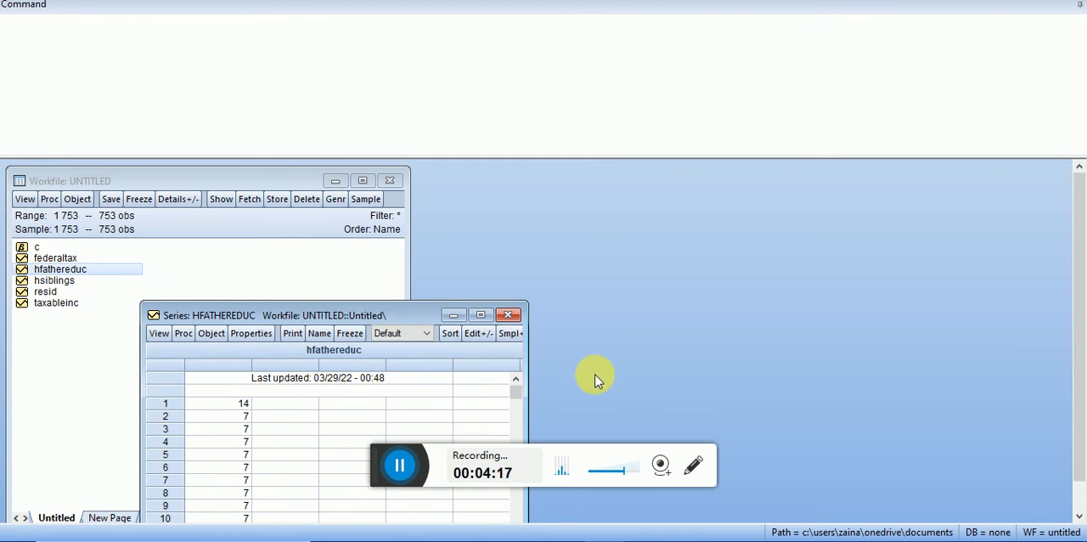
pyautogui.click(508, 315)
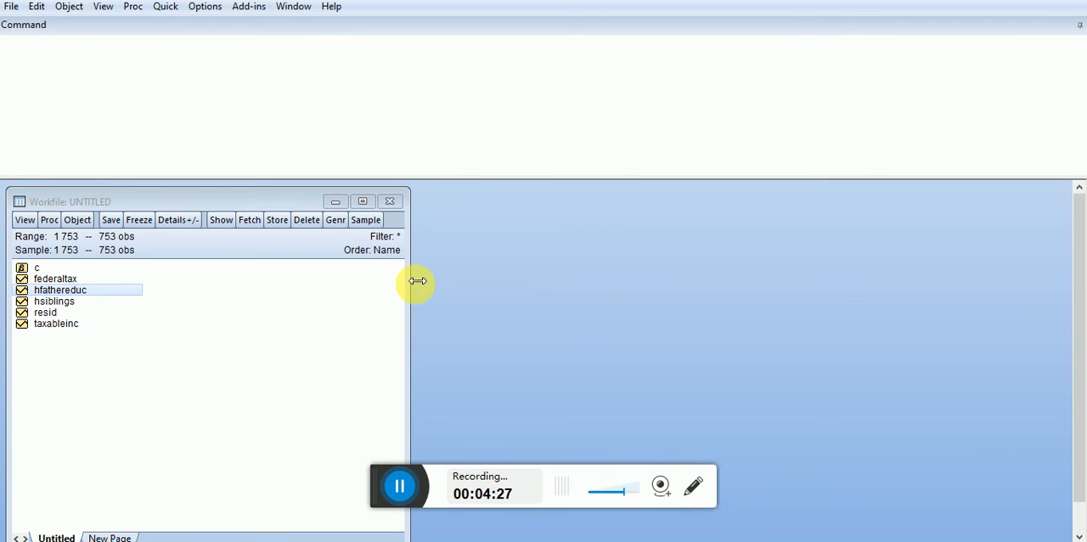
pyautogui.click(388, 202)
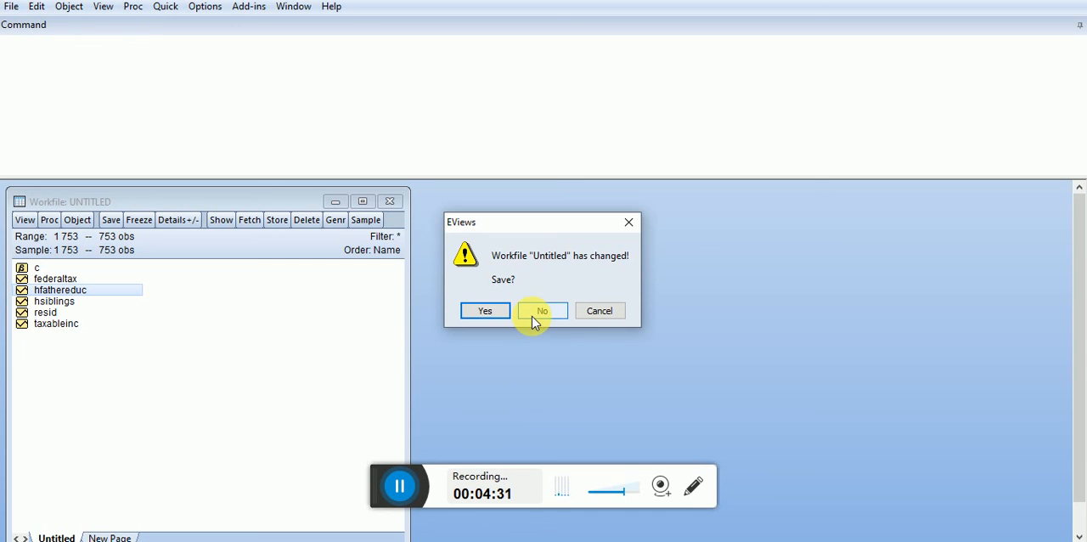
pyautogui.click(481, 314)
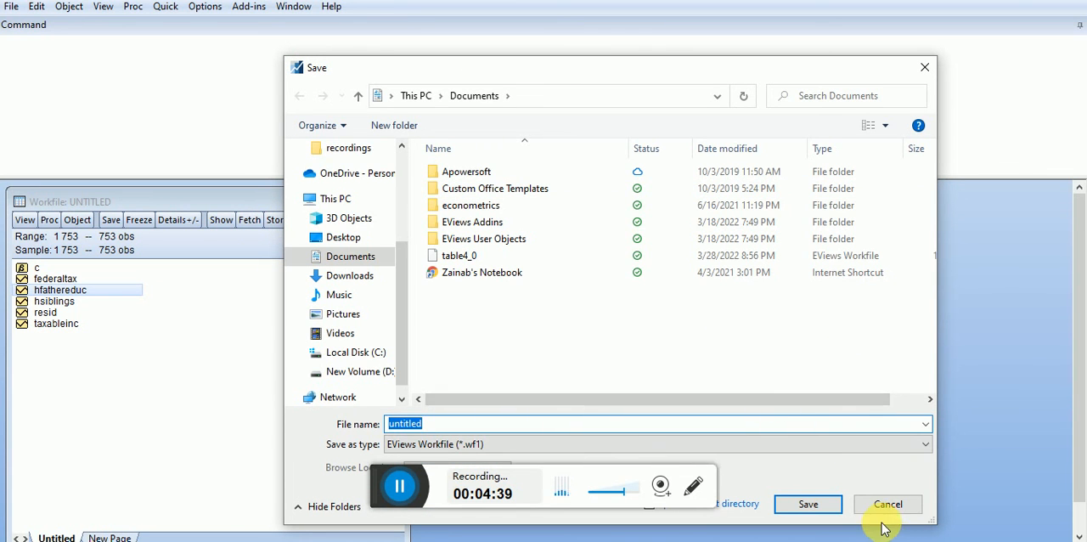
pyautogui.click(886, 507)
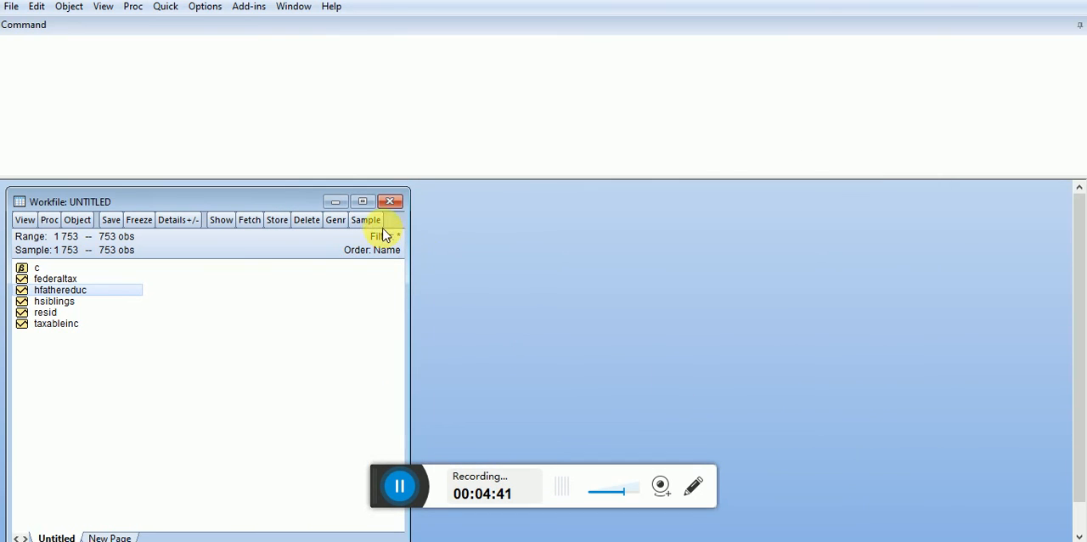
# - Close the untitled workfile without saving it
pyautogui.click(389, 203)
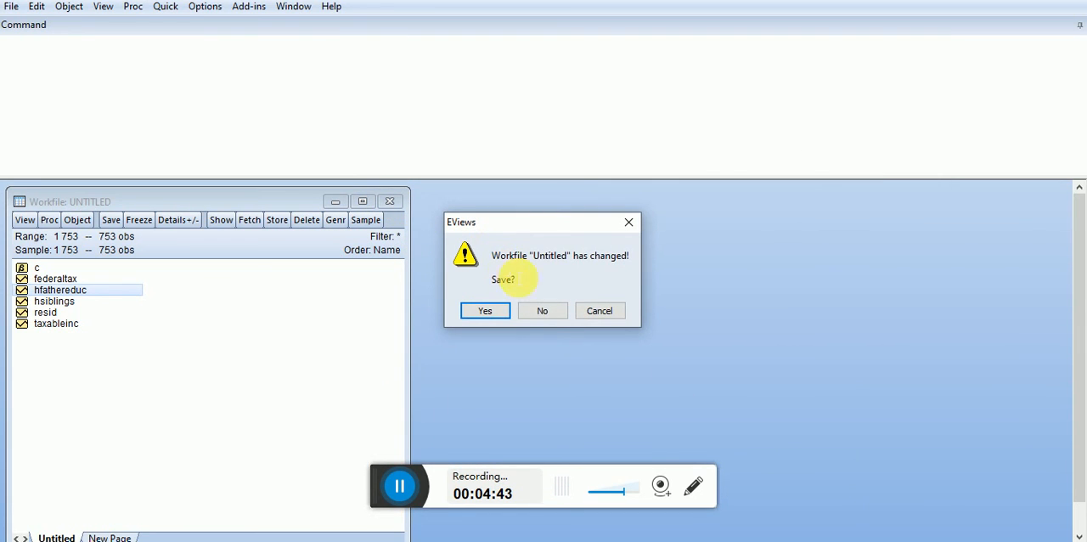
pyautogui.click(544, 311)
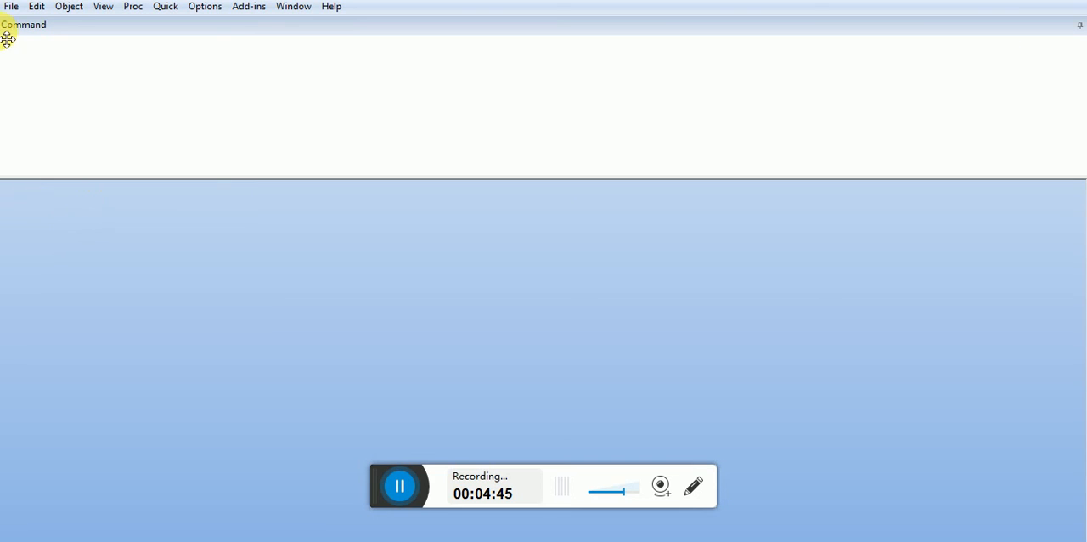
# - Start a file import of the Table4_0 Excel file from the data folder on the Desktop
pyautogui.click(10, 9)
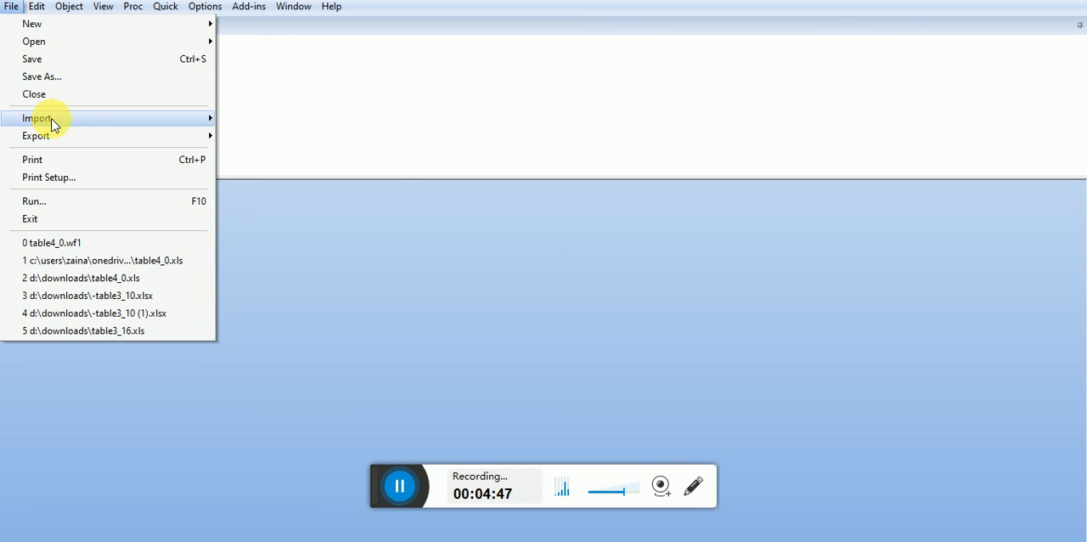
pyautogui.moveTo(54, 124)
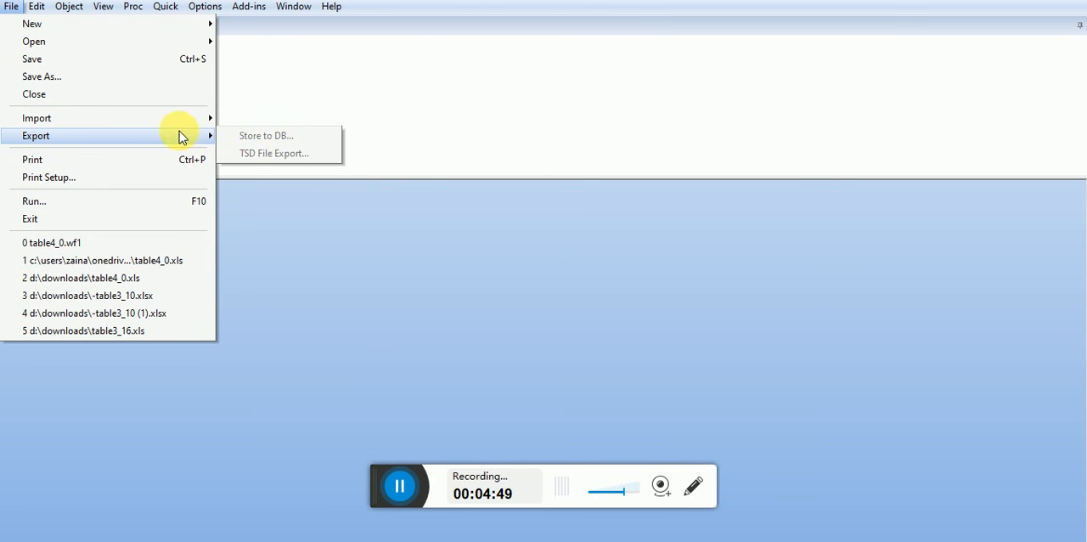
pyautogui.moveTo(190, 120)
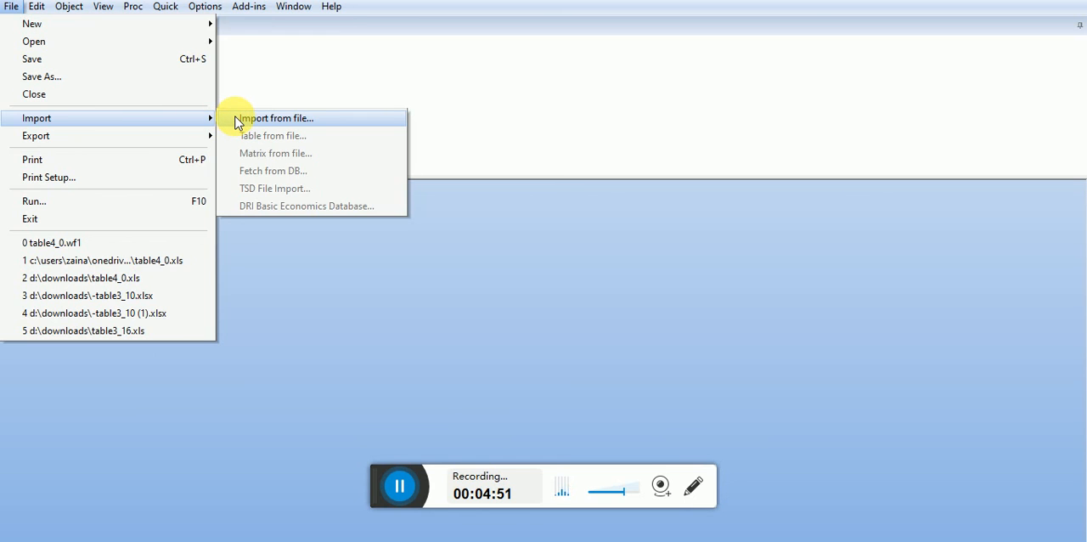
pyautogui.click(272, 118)
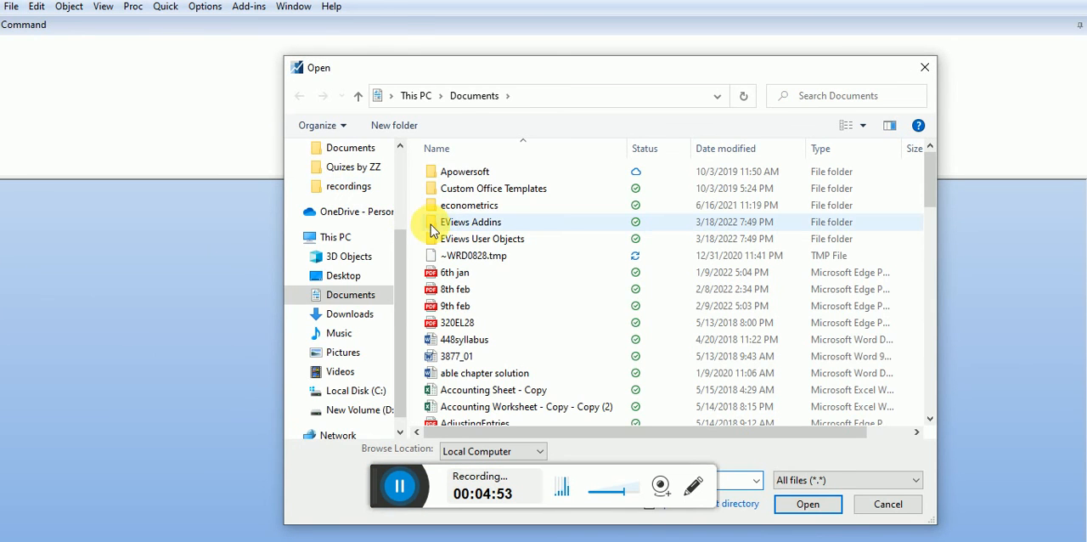
pyautogui.click(339, 281)
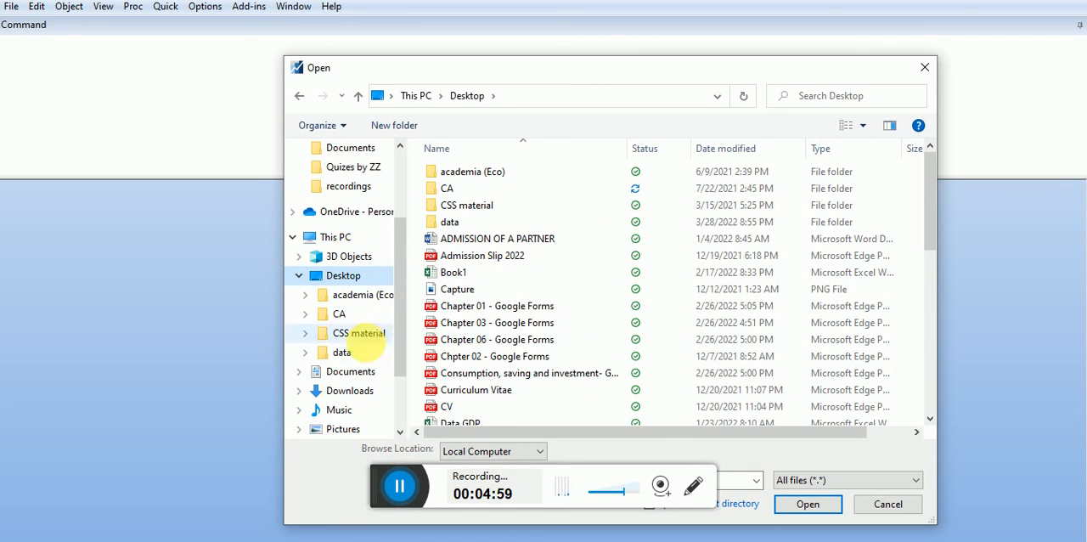
pyautogui.click(364, 348)
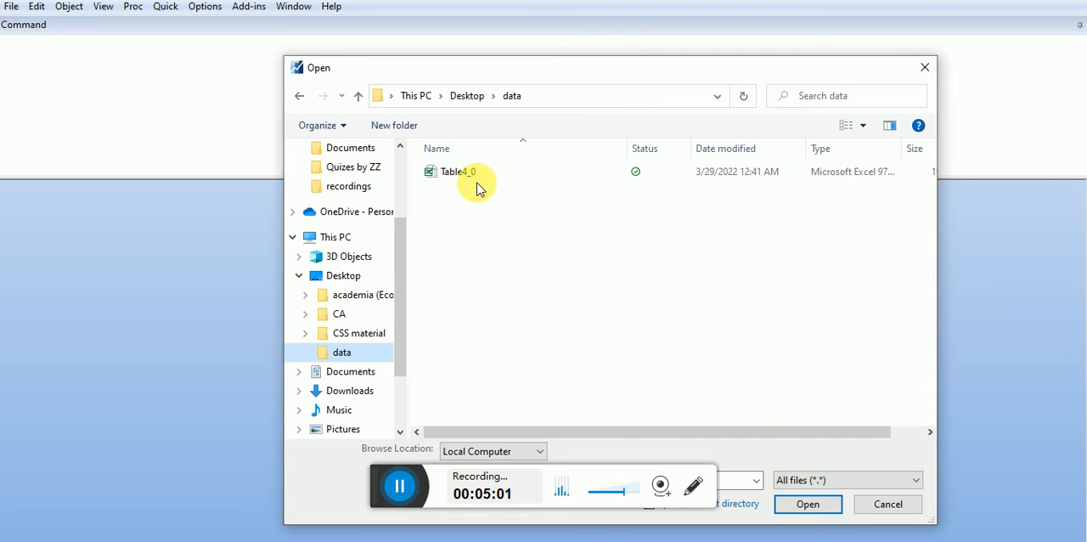
pyautogui.doubleClick(474, 174)
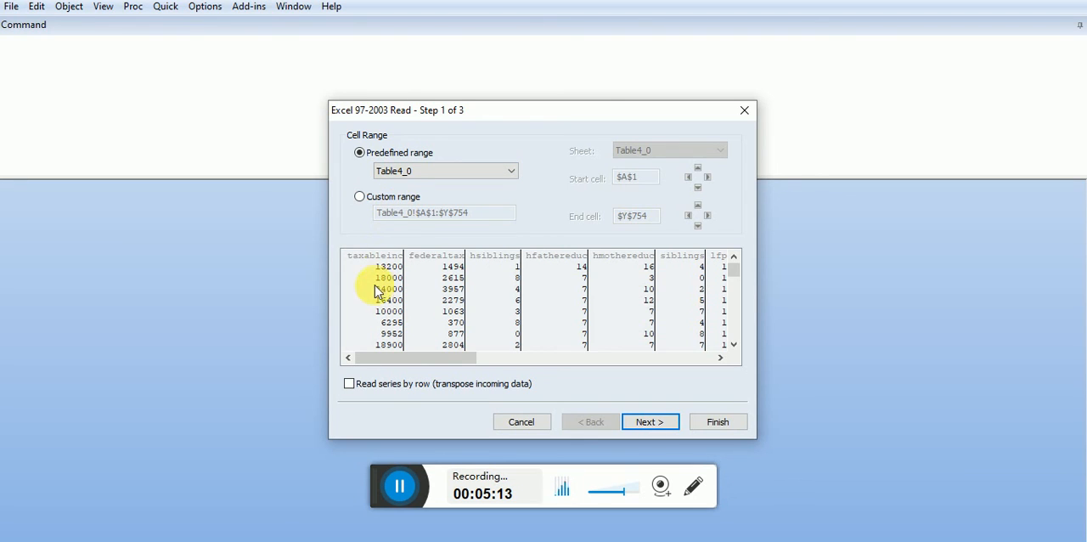
# - Limit the import to the custom cell range Table4_0!$A$1:$D$754, keeping only the first four columns
pyautogui.moveTo(424, 358); pyautogui.dragTo(293, 395)
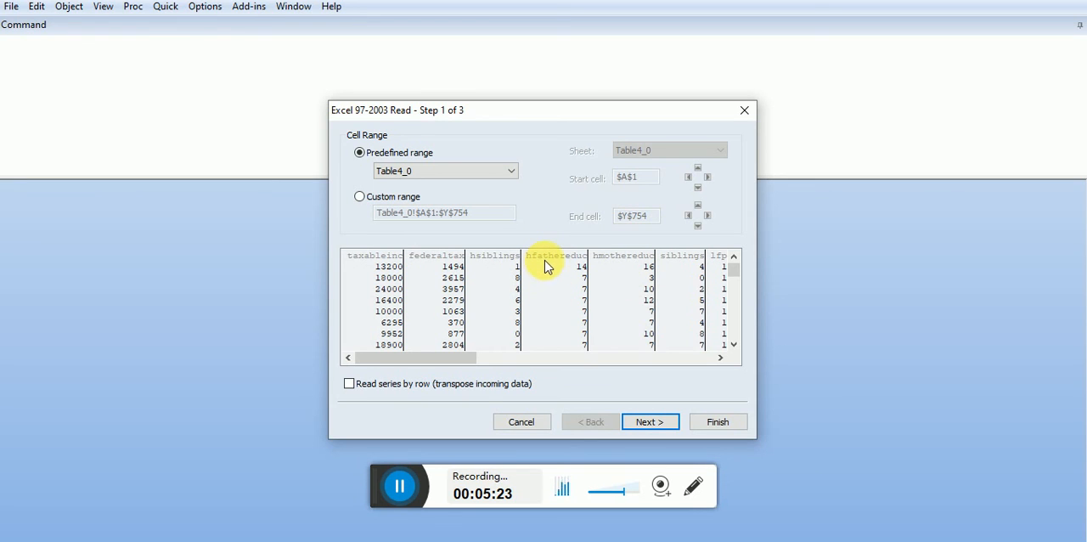
pyautogui.click(359, 196)
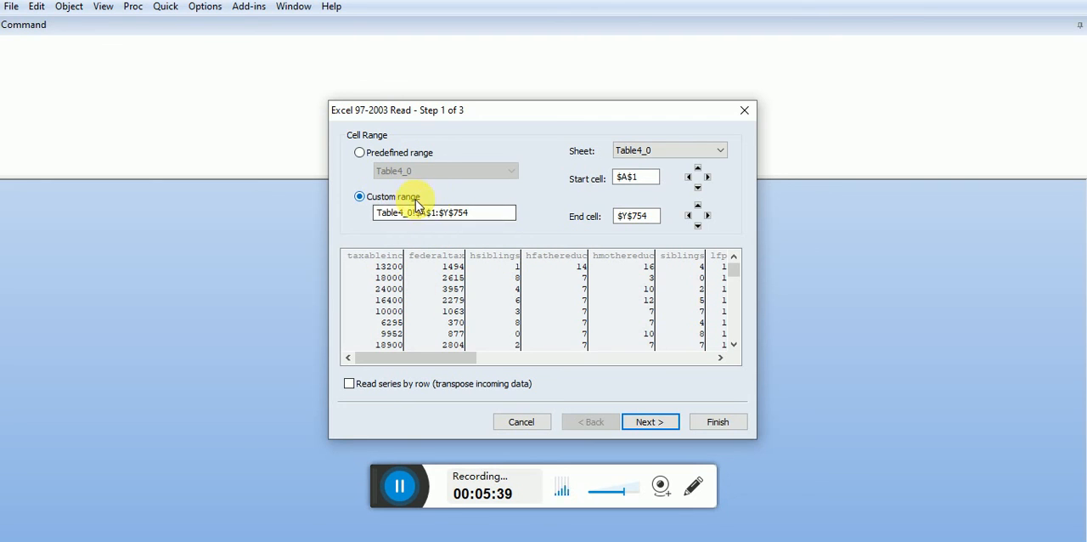
pyautogui.click(453, 212)
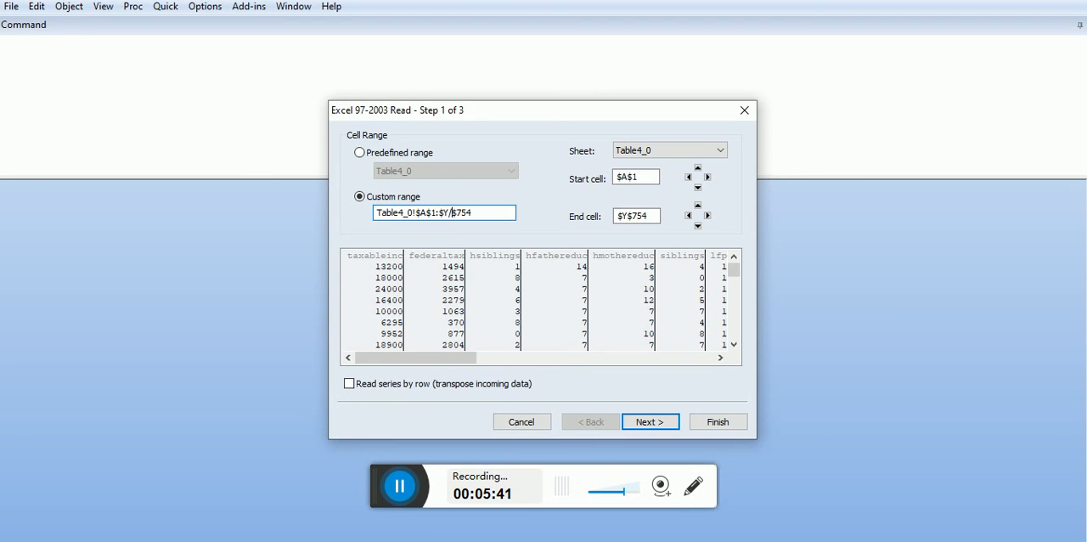
pyautogui.press('BackSpace')
pyautogui.write('D')
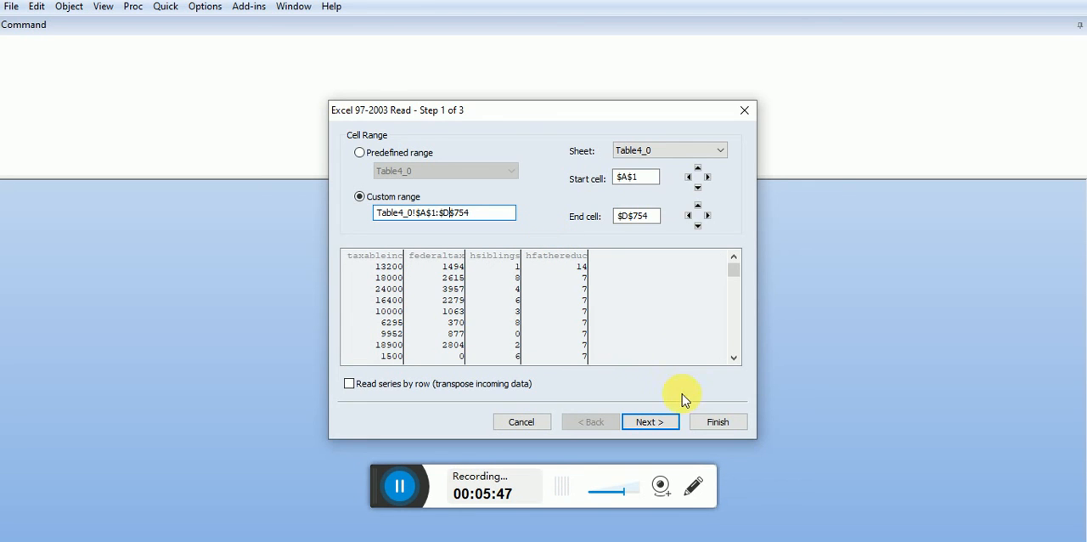
# - Finish the import as a new unstructured/undated workfile without linking to the external source, and move its window to the workspace's upper-left corner
pyautogui.click(650, 425)
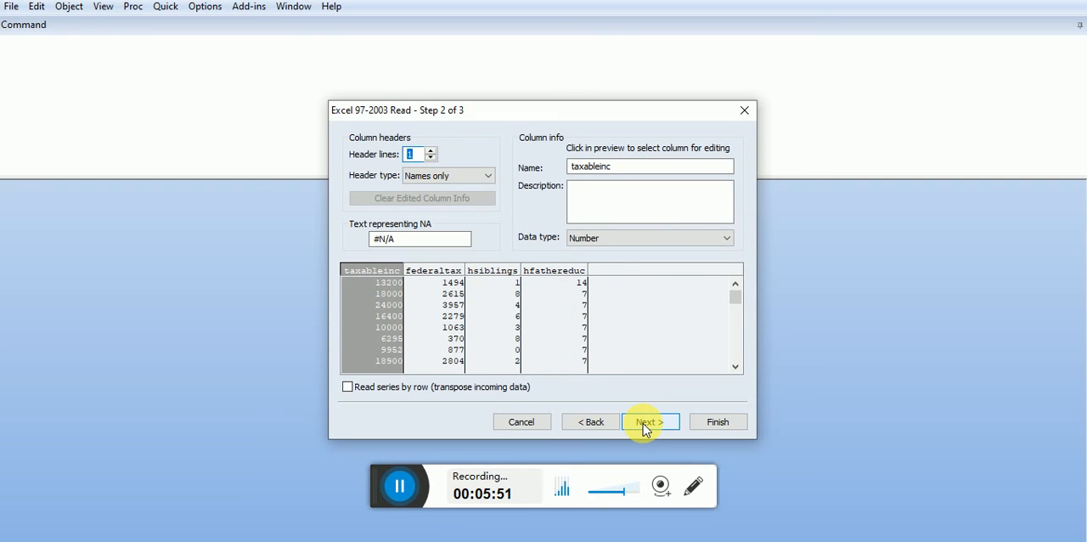
pyautogui.click(649, 422)
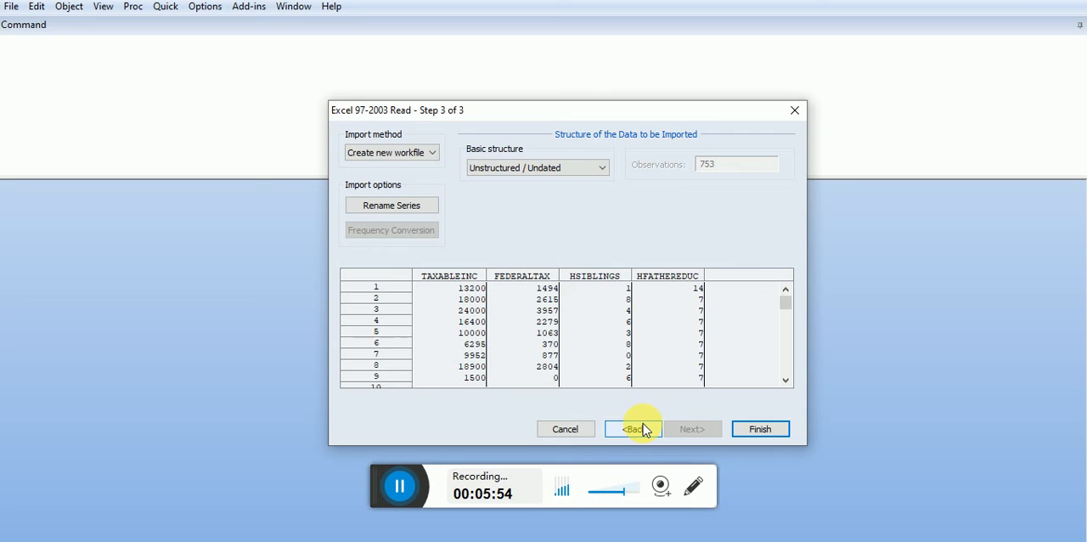
pyautogui.click(762, 428)
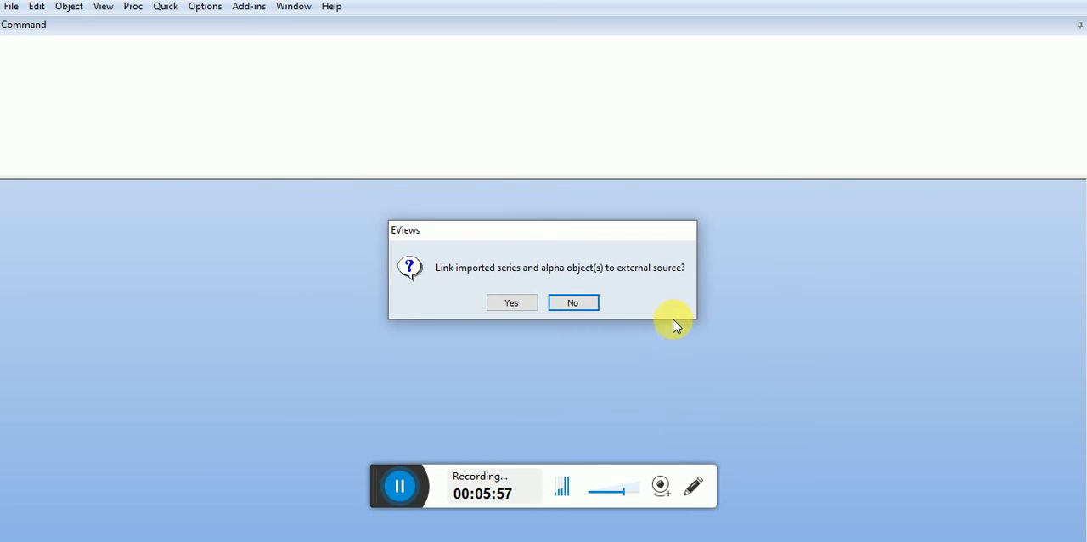
pyautogui.click(571, 302)
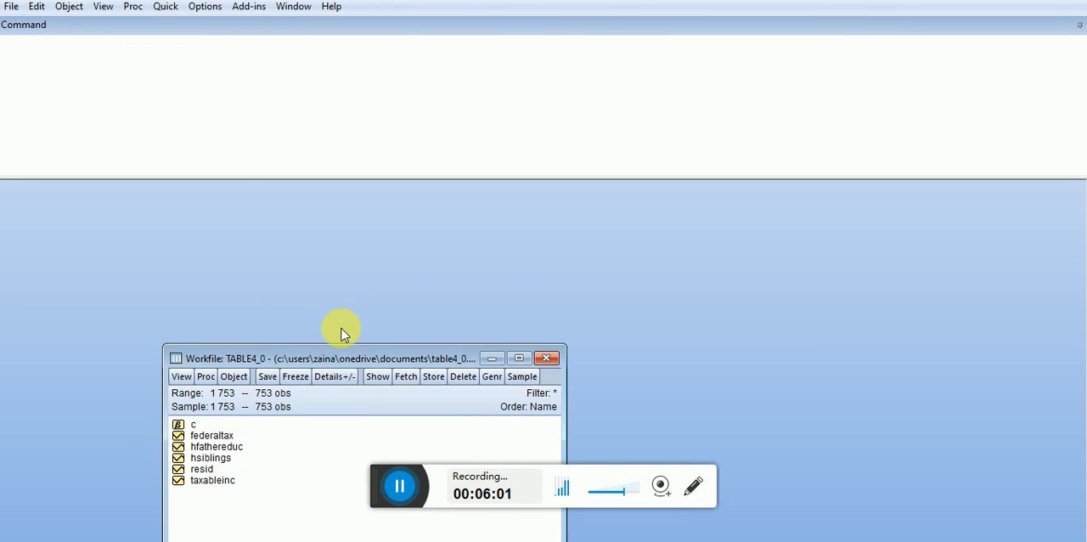
pyautogui.moveTo(346, 358); pyautogui.dragTo(186, 186)
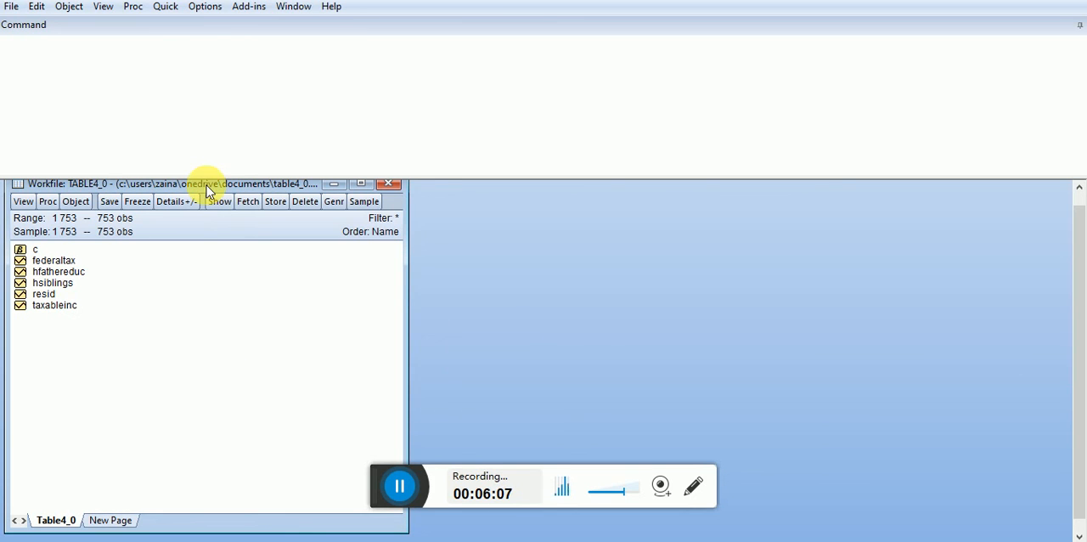
# - Estimate a least squares regression of taxable income on a constant and federal tax with the command LS TAXABLEINC C FEDERALTAX
pyautogui.click(35, 49)
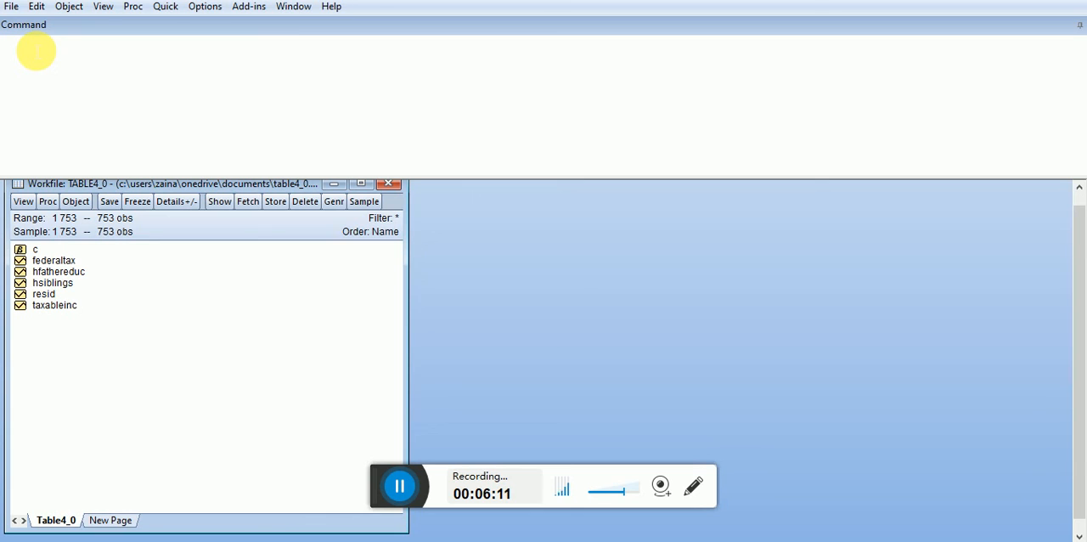
pyautogui.write('LS')
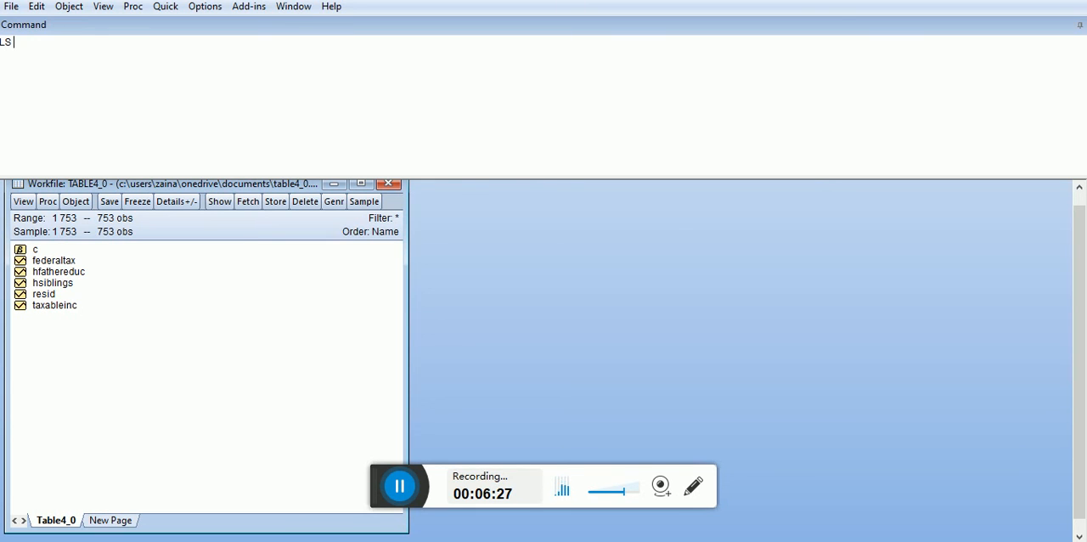
pyautogui.write('XABLEINC')
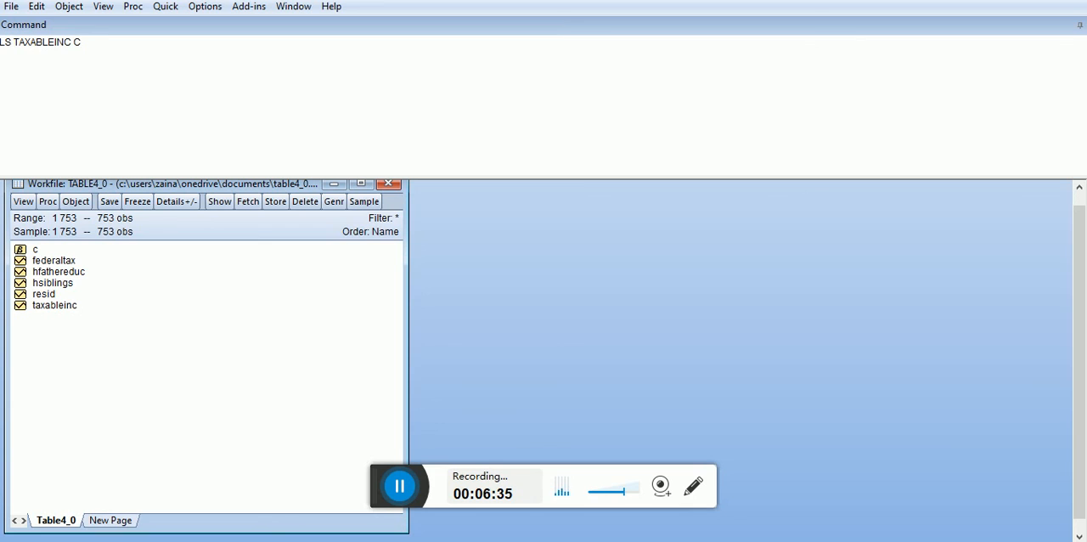
pyautogui.write(' C FEE')
pyautogui.press('BackSpace')
pyautogui.write('DERAL ')
pyautogui.write('AX')
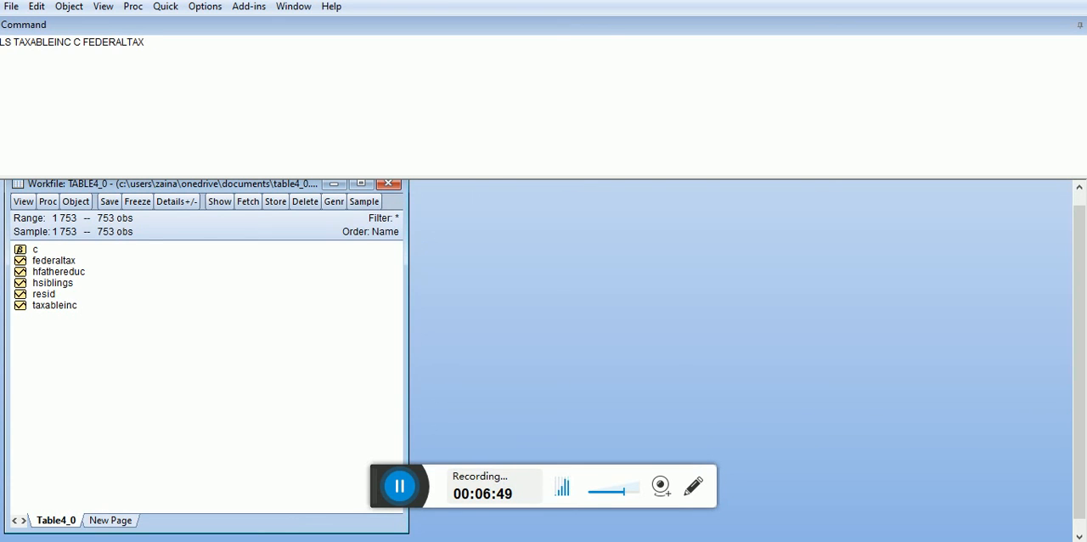
pyautogui.press('Return')
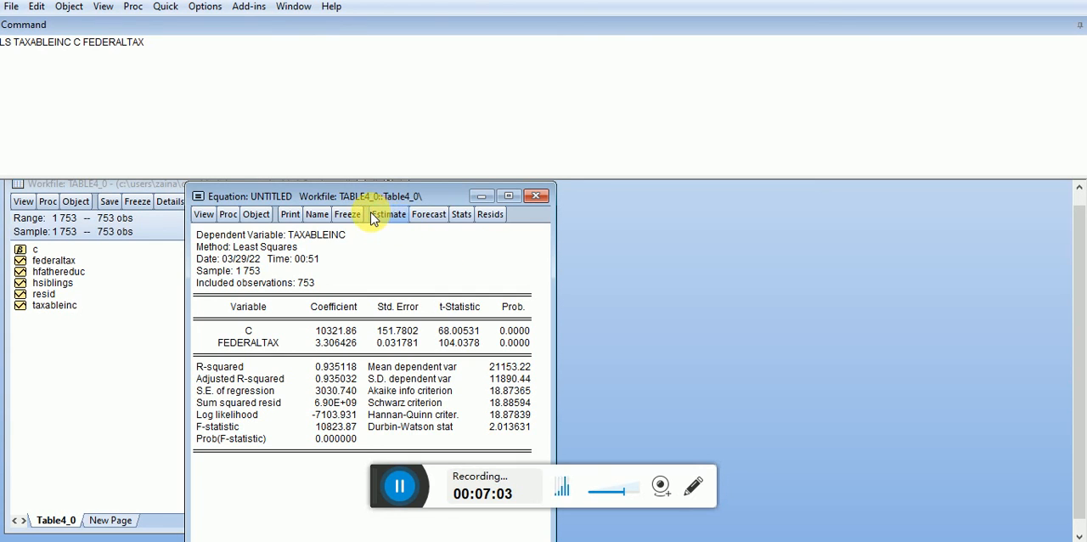
# - Name the estimated equation SAMPLE and close its window
pyautogui.click(327, 215)
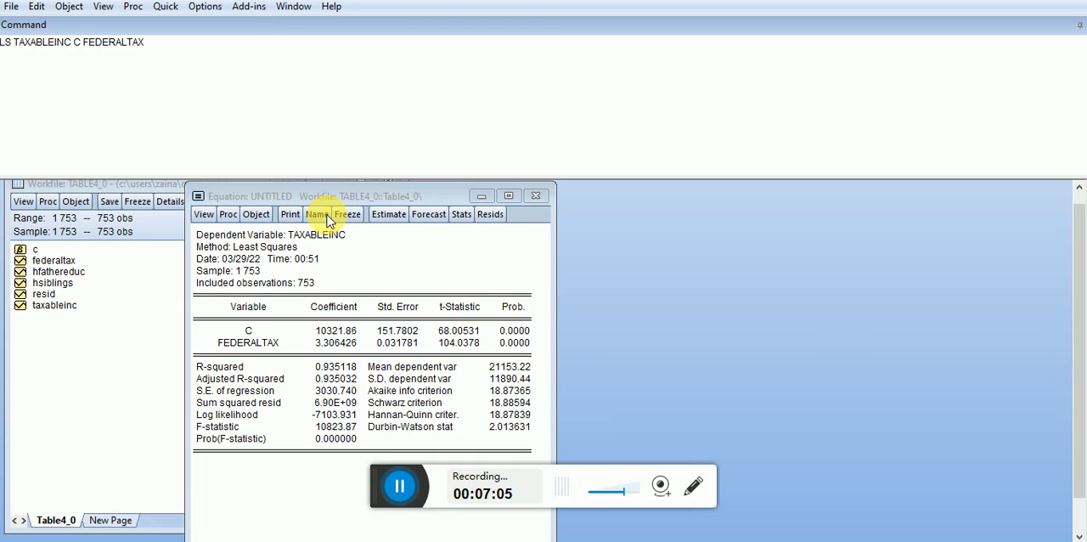
pyautogui.press('BackSpace')
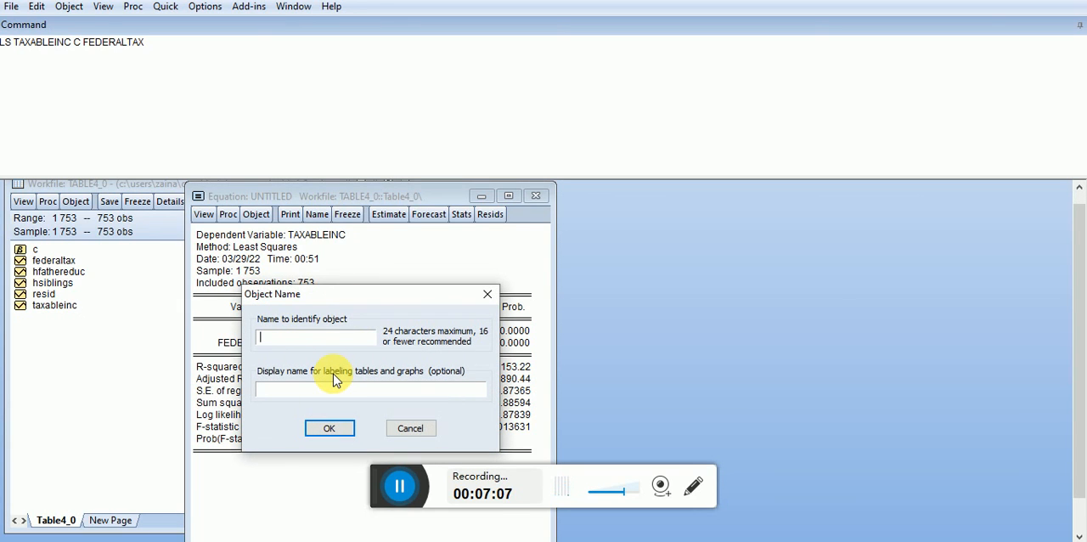
pyautogui.write('SAMO')
pyautogui.press('BackSpace')
pyautogui.write('PLE')
pyautogui.press('Return')
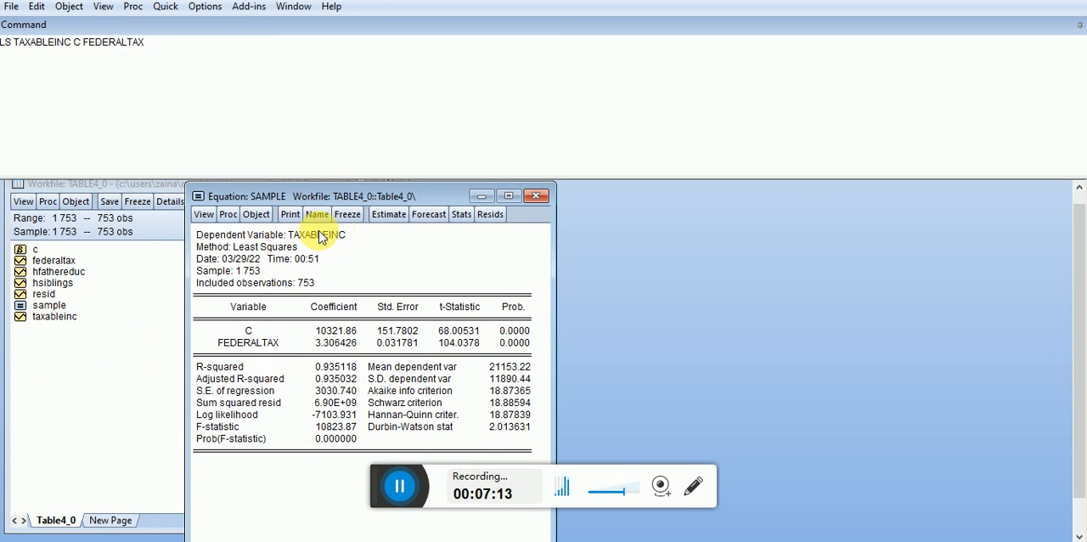
pyautogui.click(543, 196)
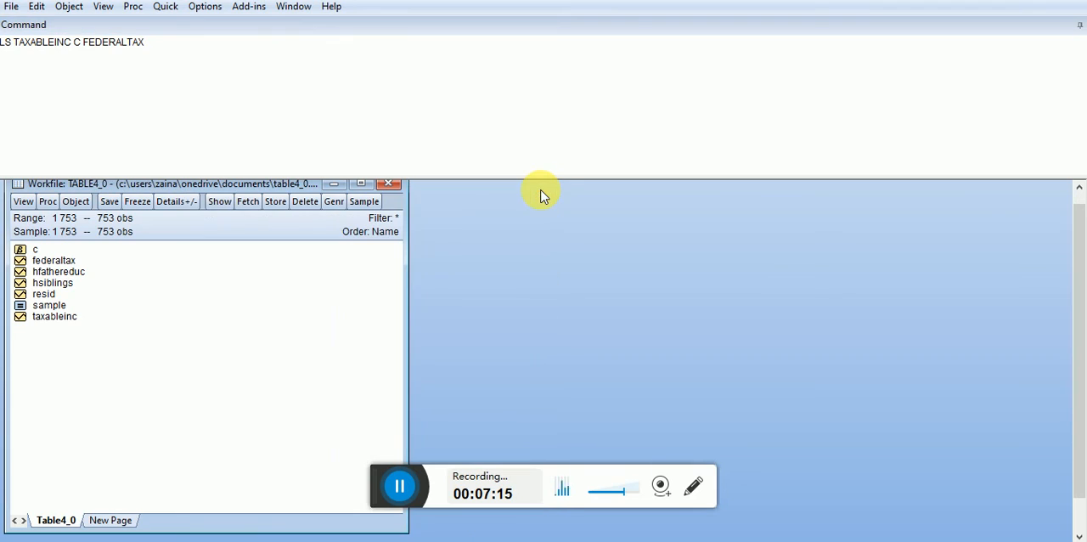
# - Start a new equation estimation and enter taxableinc as the dependent variable in the specification
pyautogui.click(166, 15)
pyautogui.moveTo(201, 136)
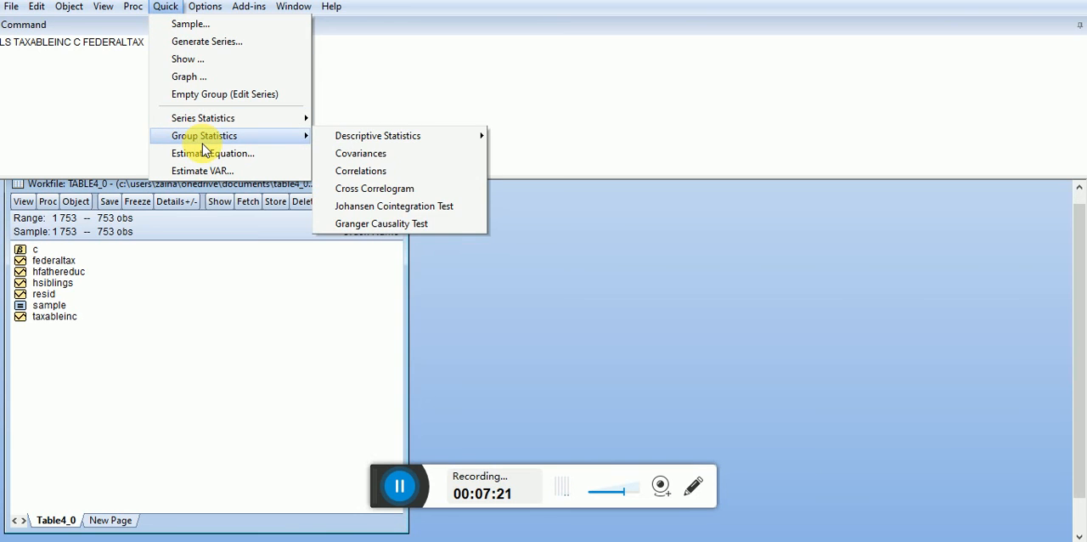
pyautogui.click(205, 154)
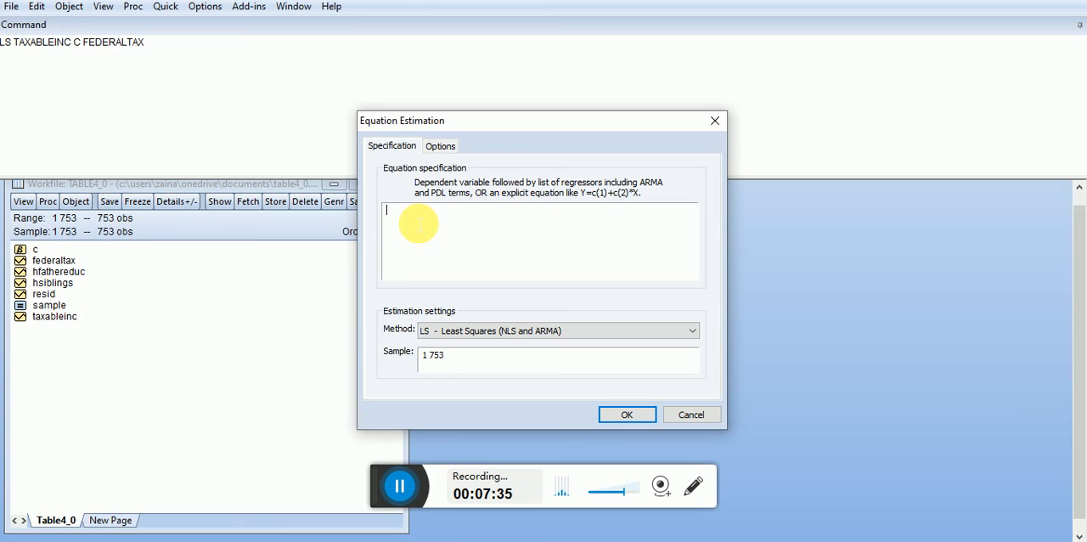
pyautogui.write('TAC')
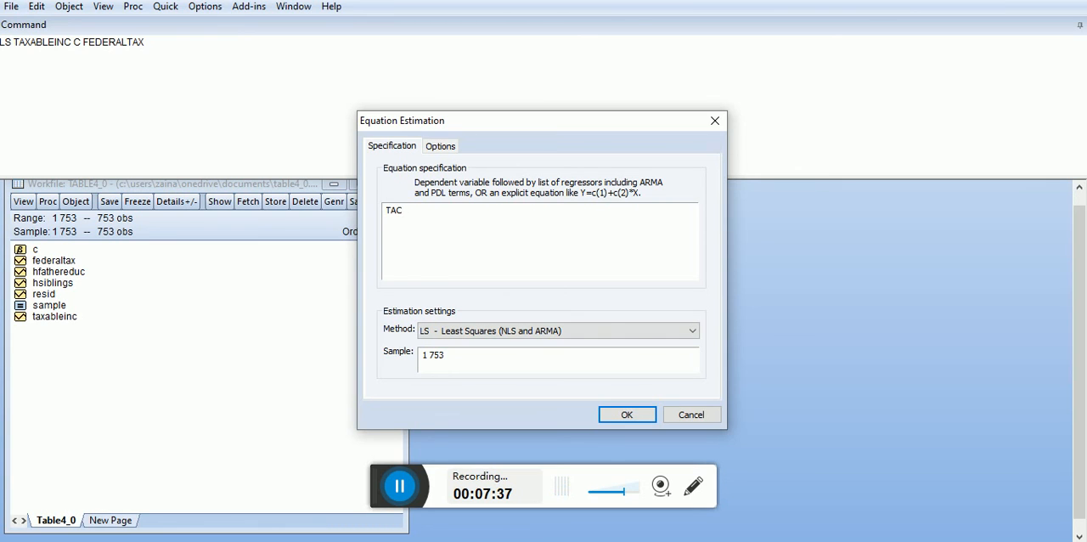
pyautogui.press('BackSpace')
pyautogui.write('XABLE')
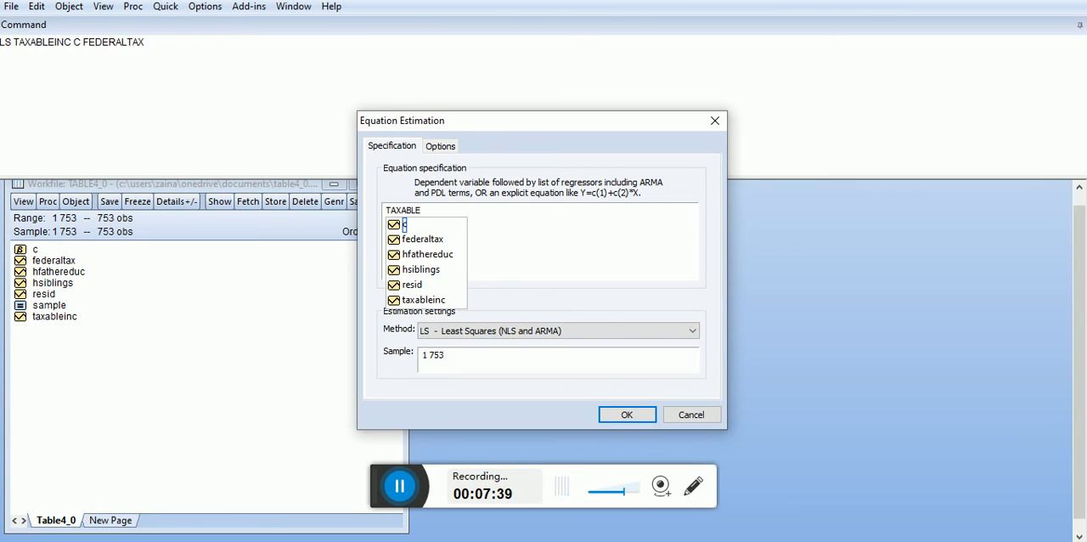
pyautogui.doubleClick(402, 300)
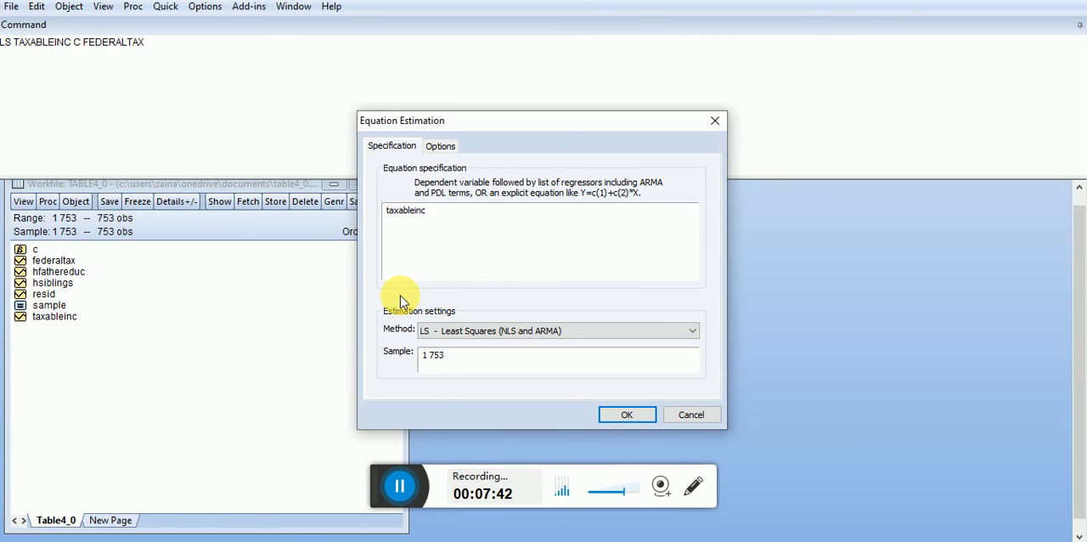
# - Add the constant c and federaltax as regressors and estimate the equation by least squares over sample 1 753
pyautogui.write('C')
pyautogui.press('BackSpace')
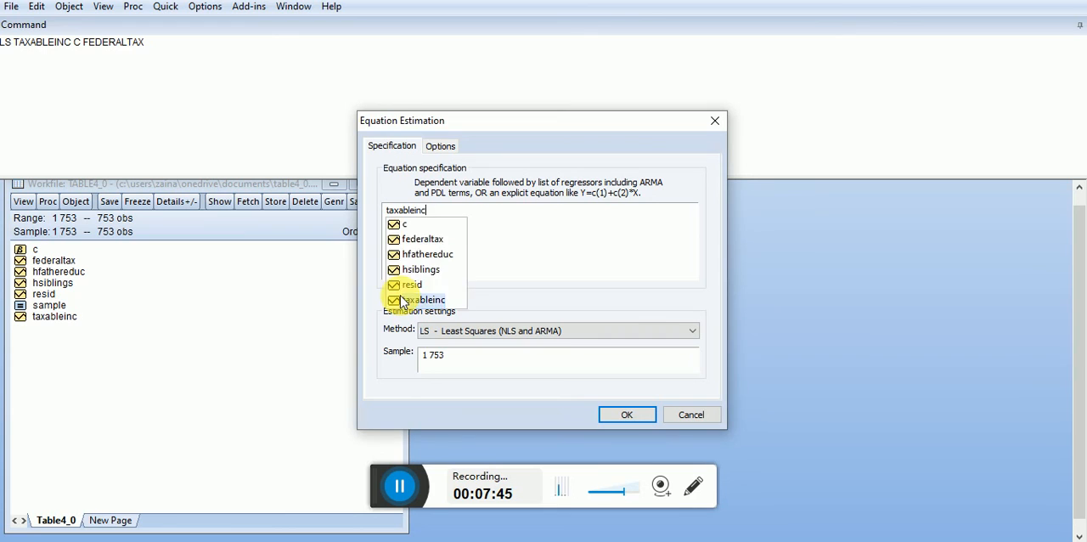
pyautogui.write('C')
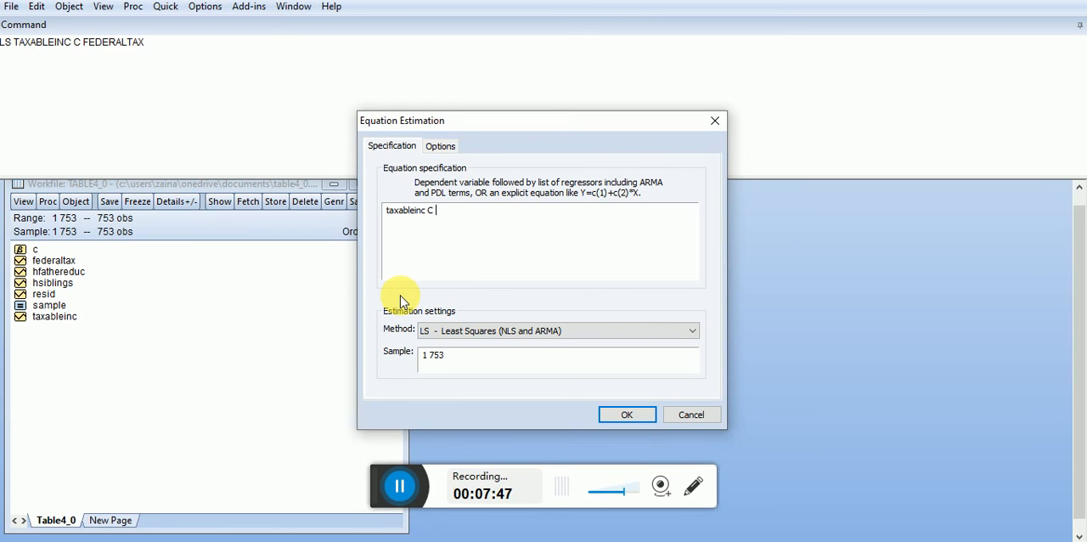
pyautogui.press('BackSpace')
pyautogui.write('C')
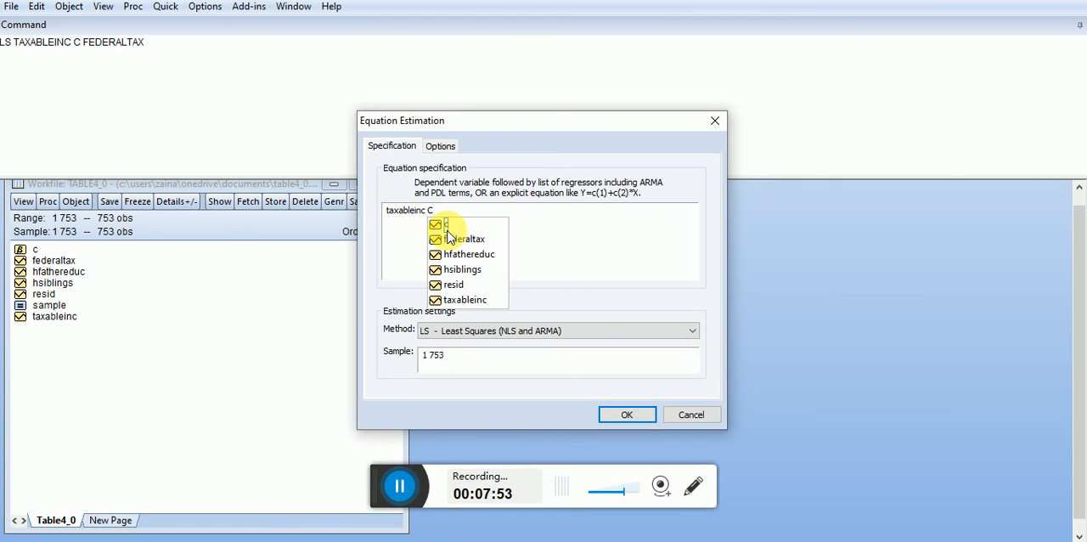
pyautogui.click(438, 226)
pyautogui.write('FEDE')
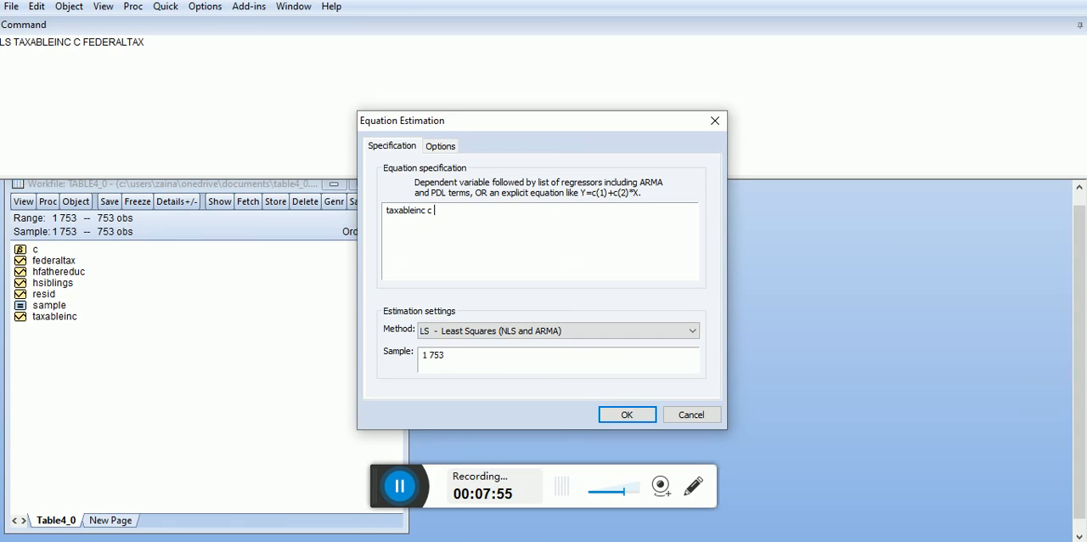
pyautogui.write('RAL')
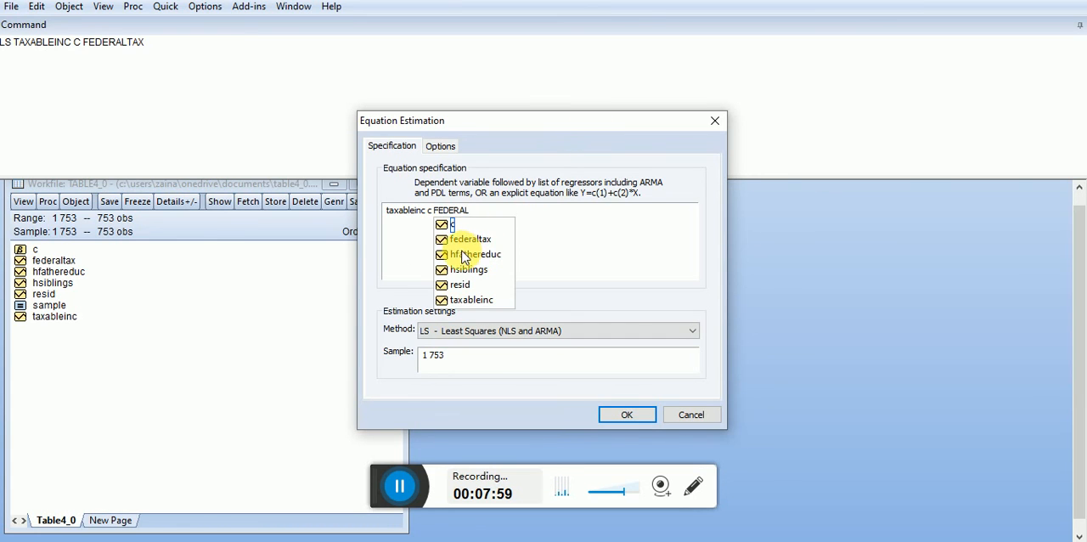
pyautogui.click(460, 241)
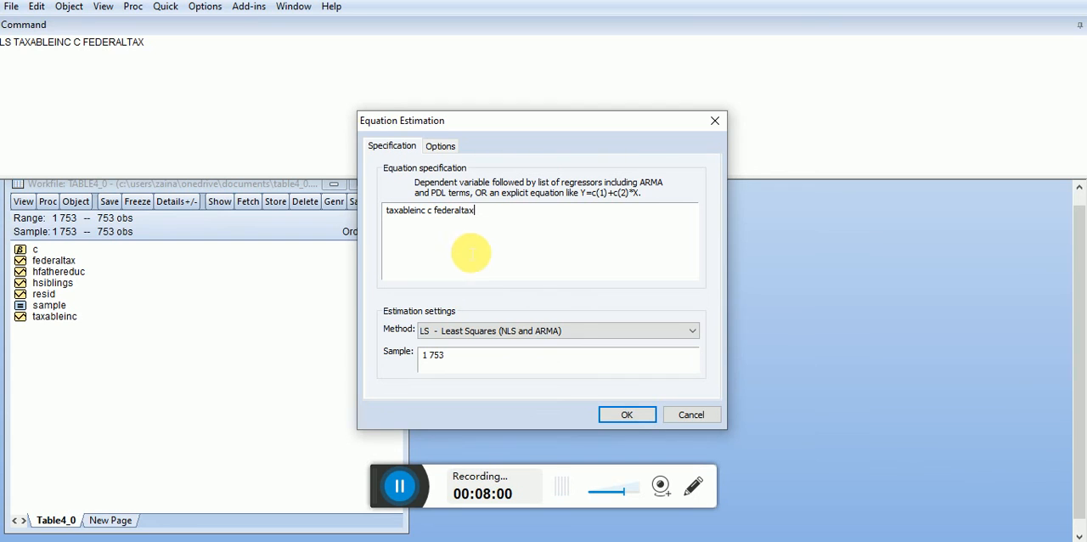
pyautogui.click(616, 420)
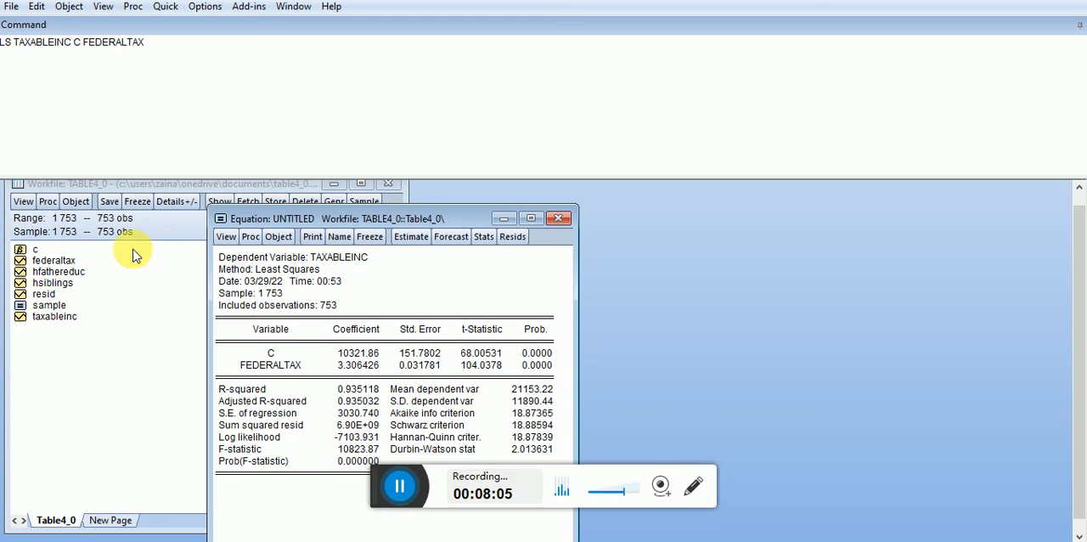
# - Open the saved sample equation and arrange it beside the untitled equation to compare their regression outputs
pyautogui.doubleClick(49, 305)
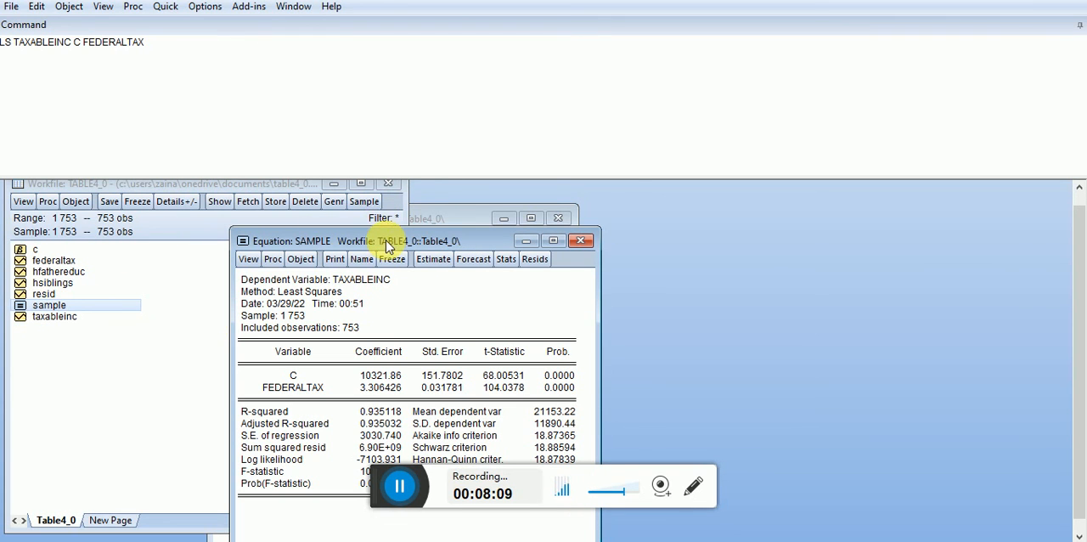
pyautogui.moveTo(395, 244); pyautogui.dragTo(776, 229)
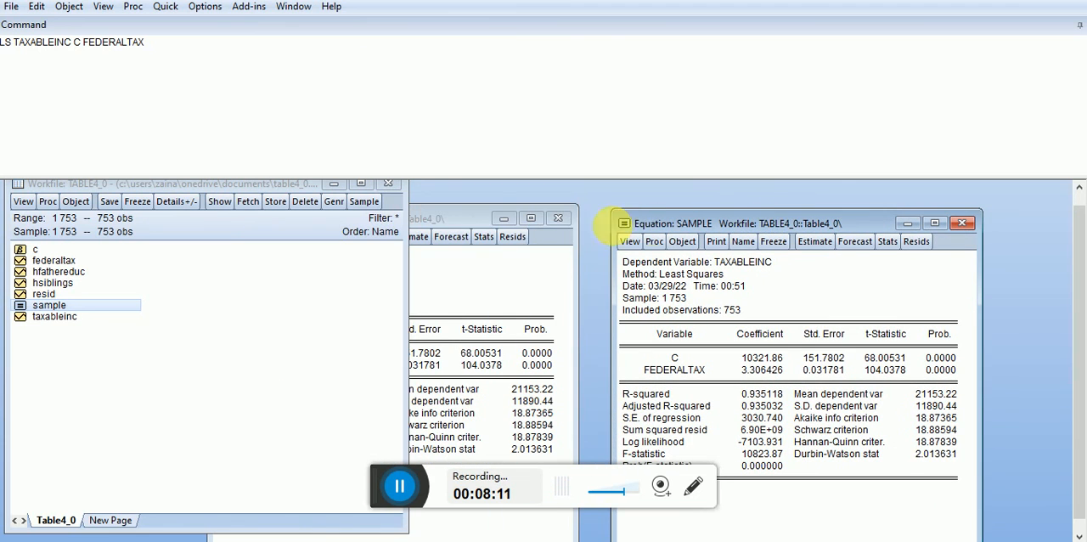
pyautogui.moveTo(435, 231); pyautogui.dragTo(477, 231)
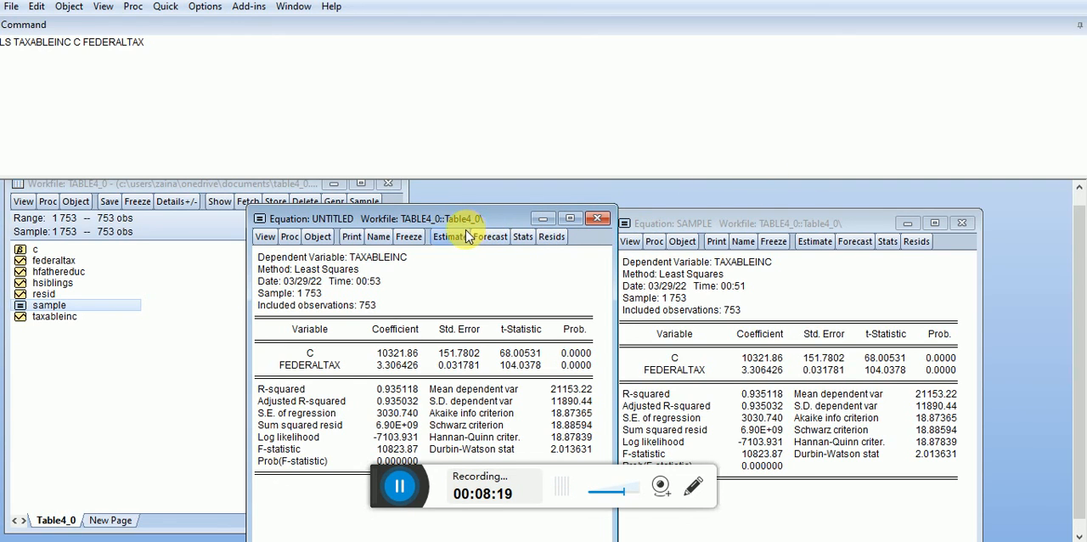
pyautogui.click(491, 236)
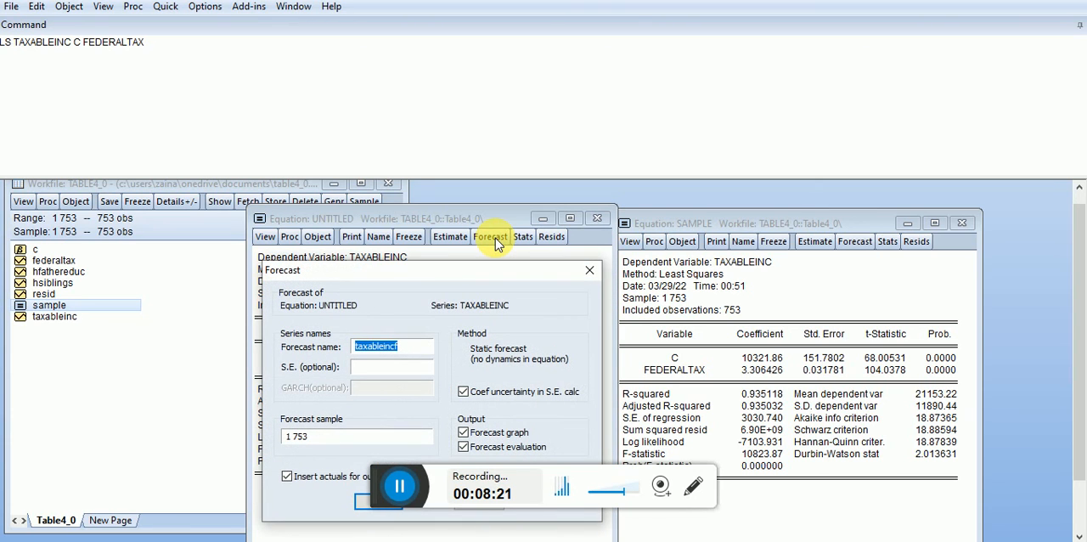
pyautogui.click(589, 272)
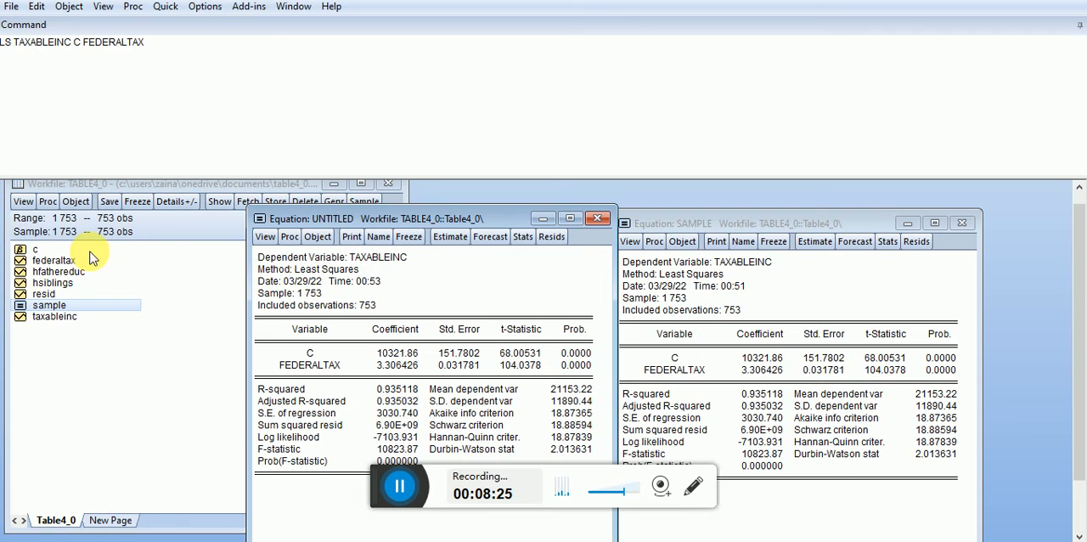
# - View the coefficient vector c and the resid series from the workfile, closing each after viewing
pyautogui.doubleClick(26, 250)
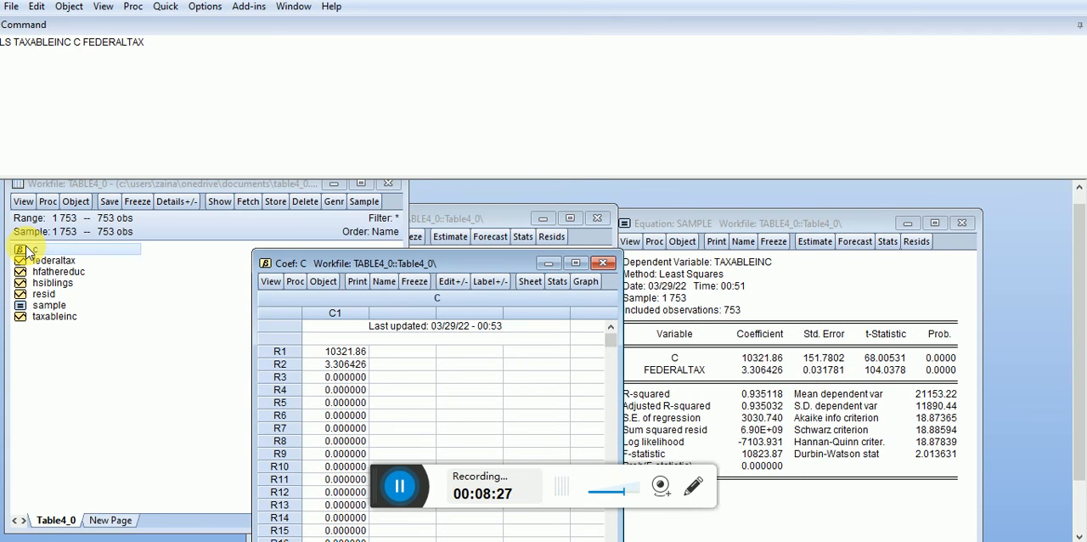
pyautogui.click(602, 266)
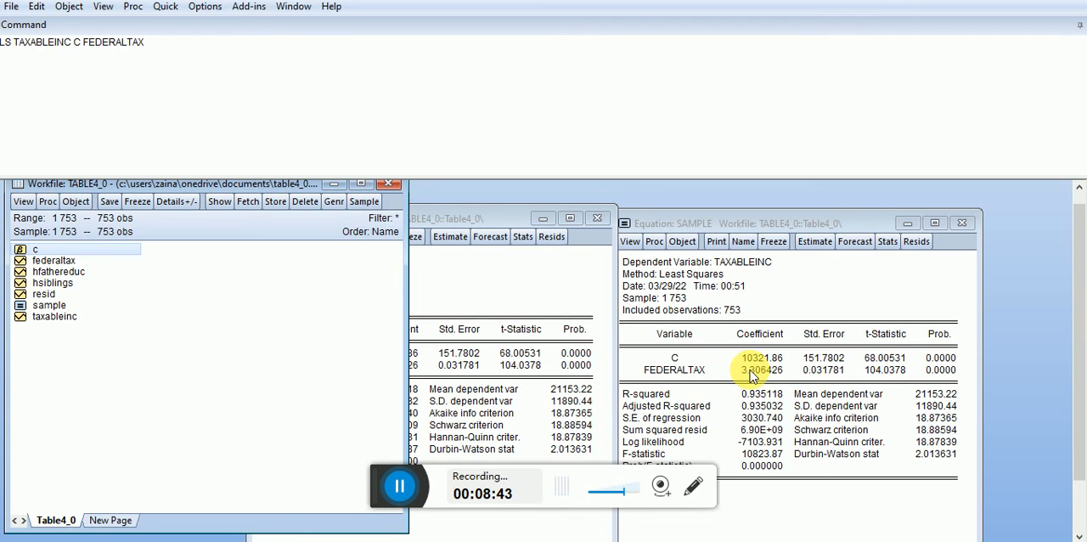
pyautogui.doubleClick(44, 293)
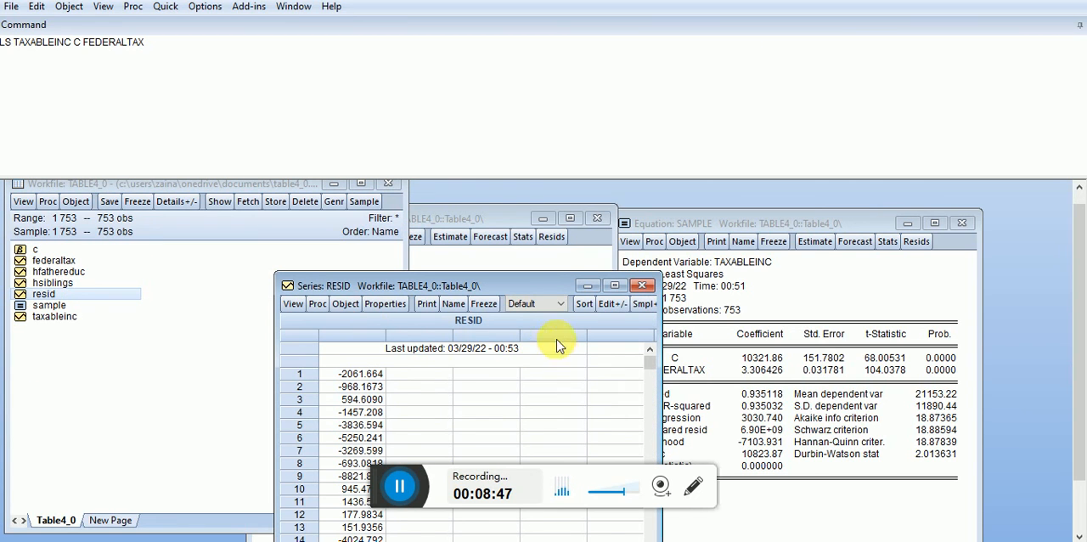
pyautogui.click(642, 285)
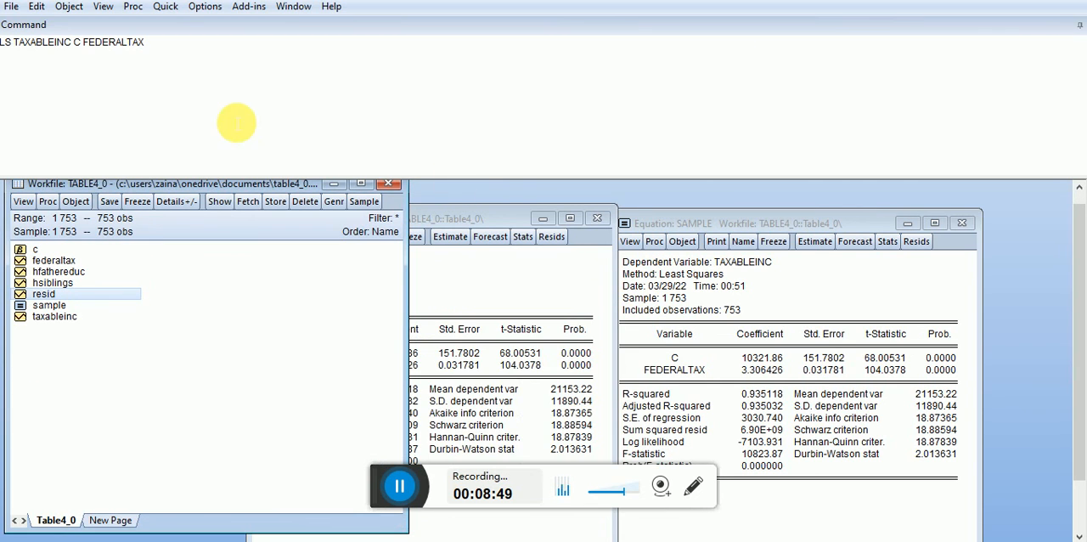
# - Replace the old command with GENR ERROR = RESID and run it to store the residuals in a new series
pyautogui.moveTo(158, 39); pyautogui.dragTo(12, 12)
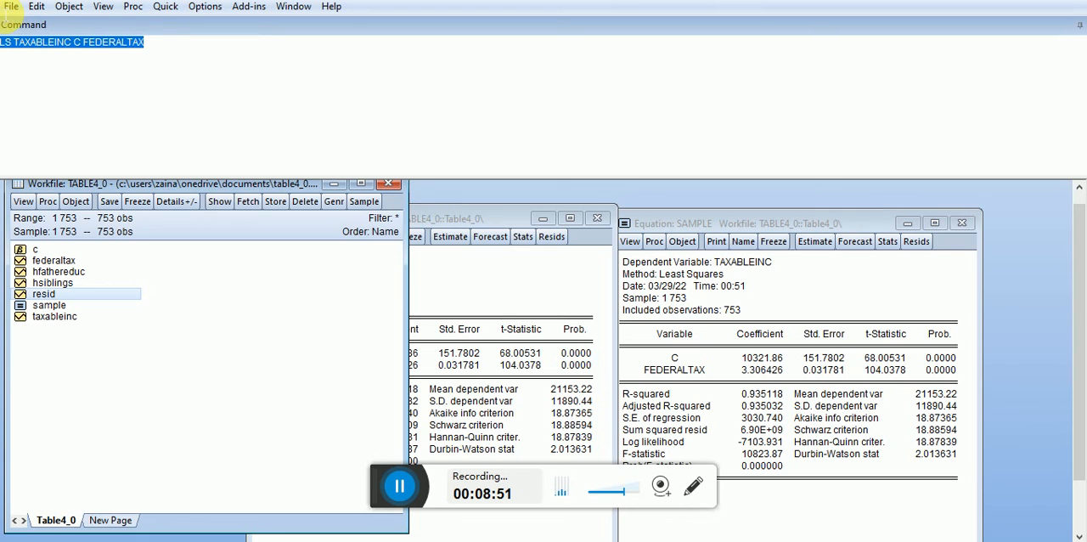
pyautogui.press('Delete')
pyautogui.write('G')
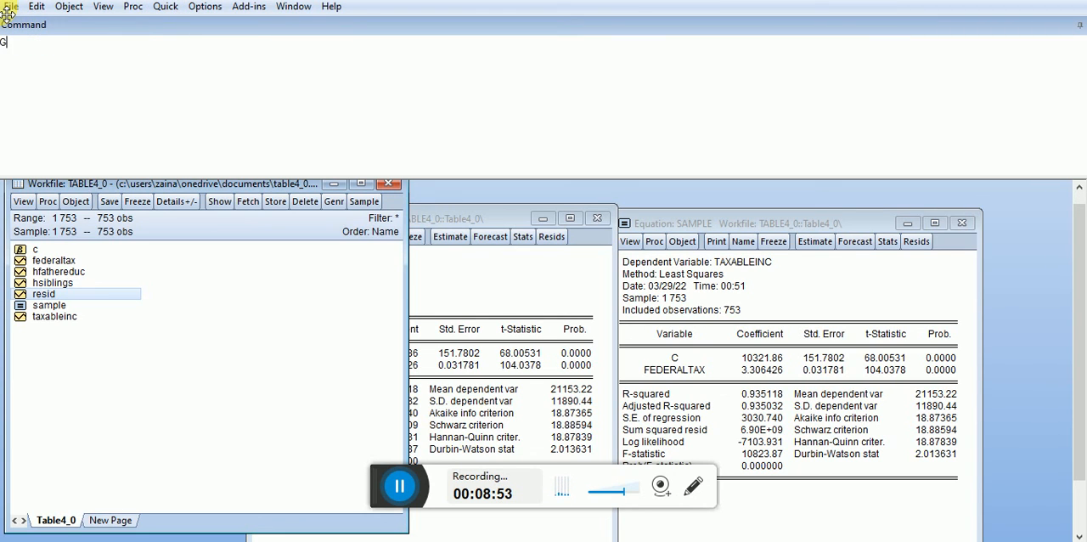
pyautogui.write('ENR')
pyautogui.write('ERROR')
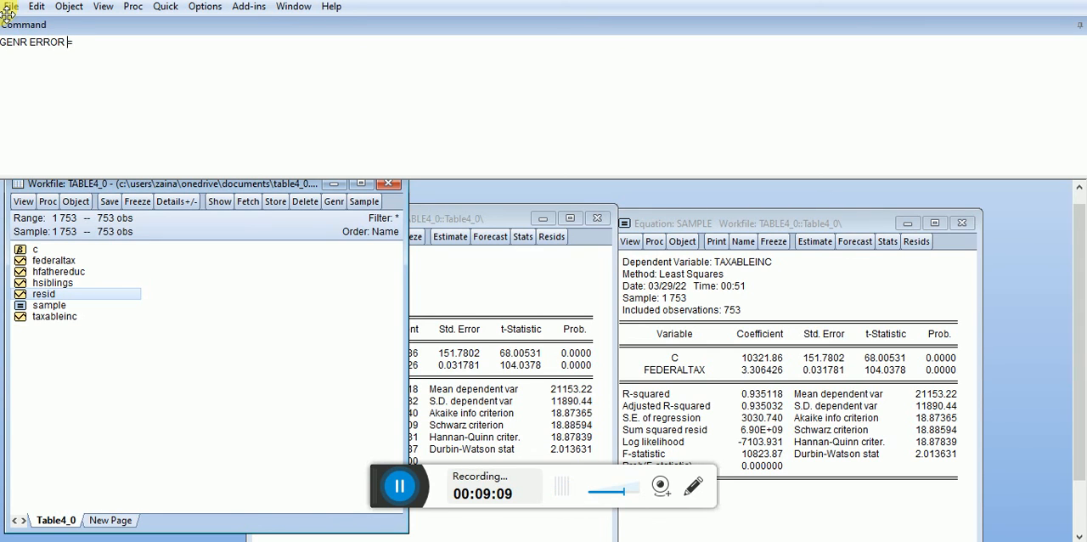
pyautogui.write('= ')
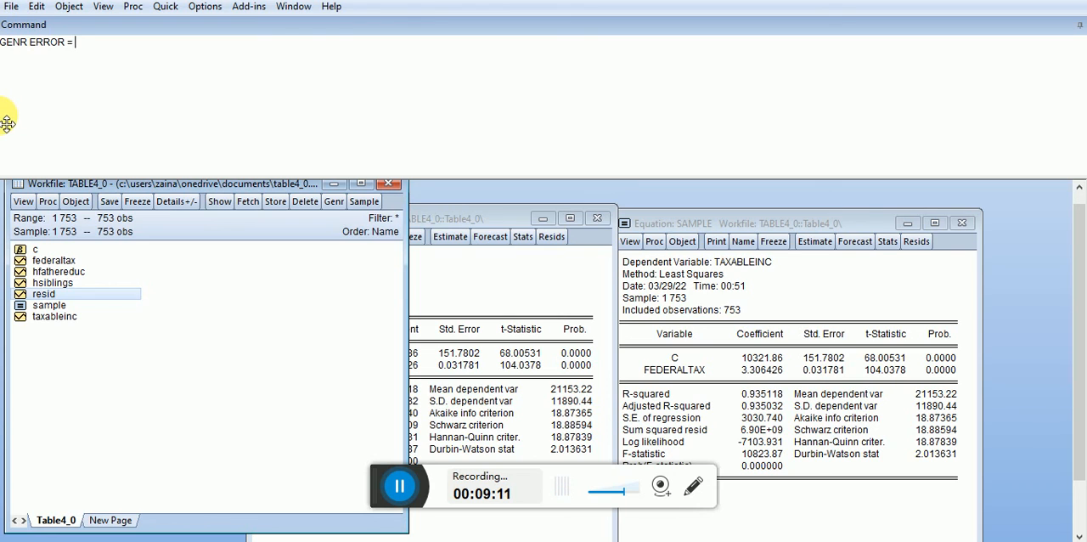
pyautogui.write('RESID')
pyautogui.press('Return')
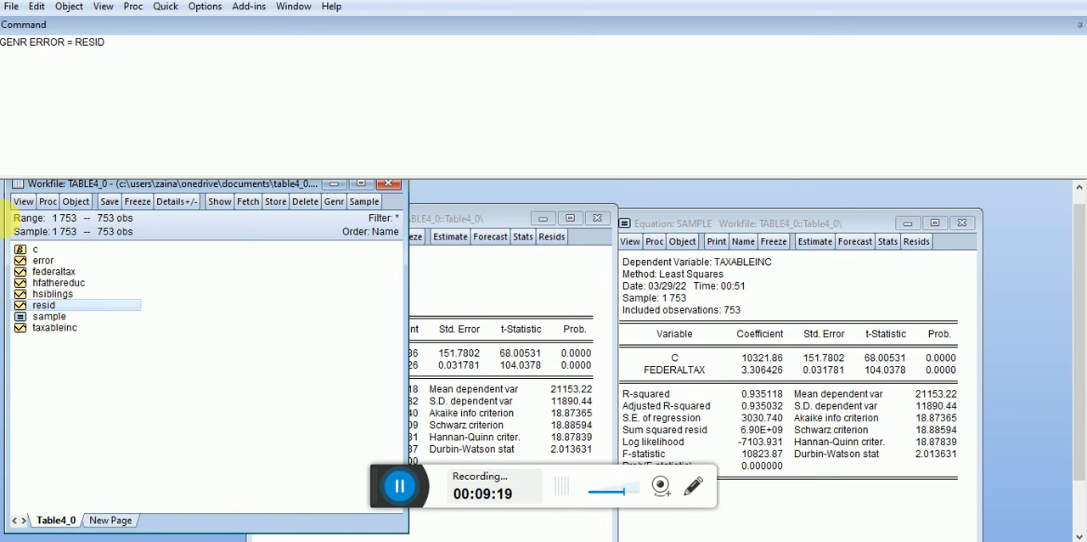
# - Open the error and resid series and place their windows side by side to compare the values
pyautogui.click(42, 262)
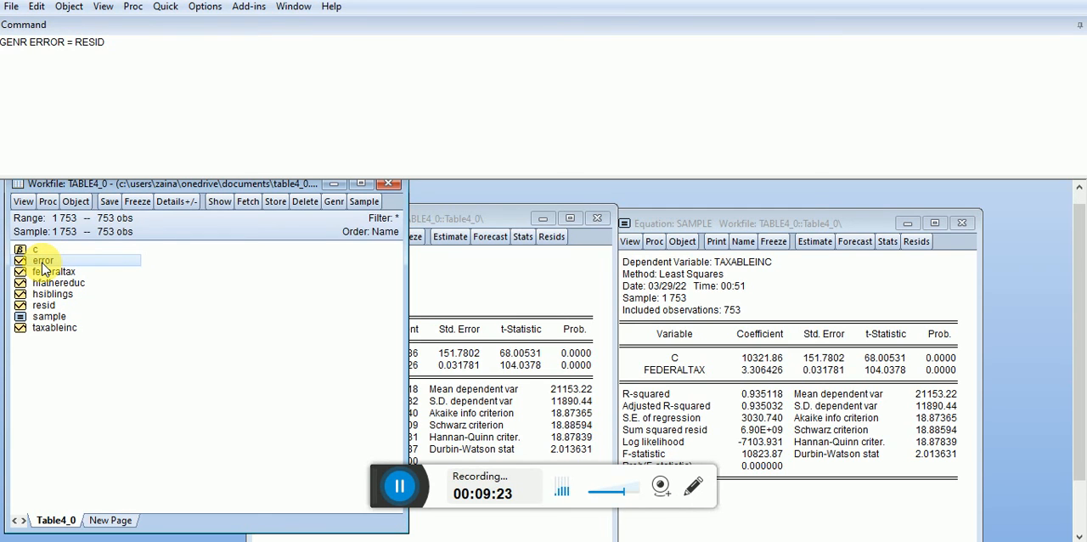
pyautogui.doubleClick(43, 261)
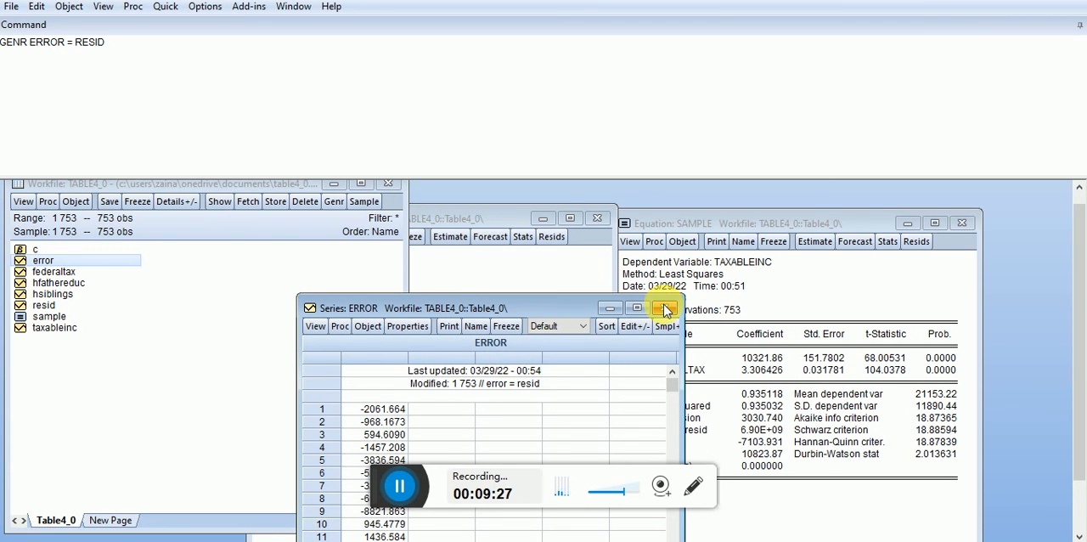
pyautogui.doubleClick(26, 294)
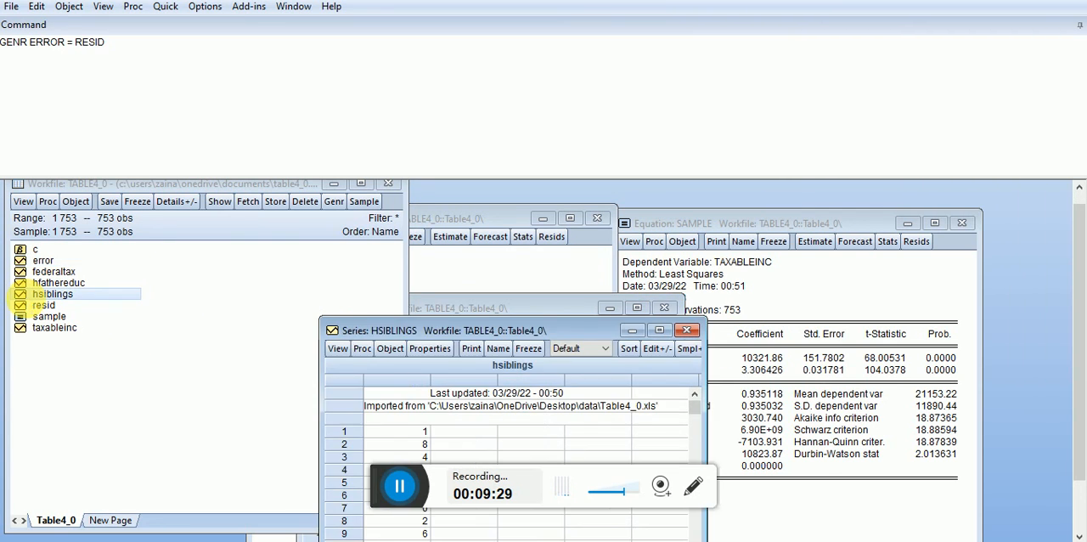
pyautogui.doubleClick(38, 305)
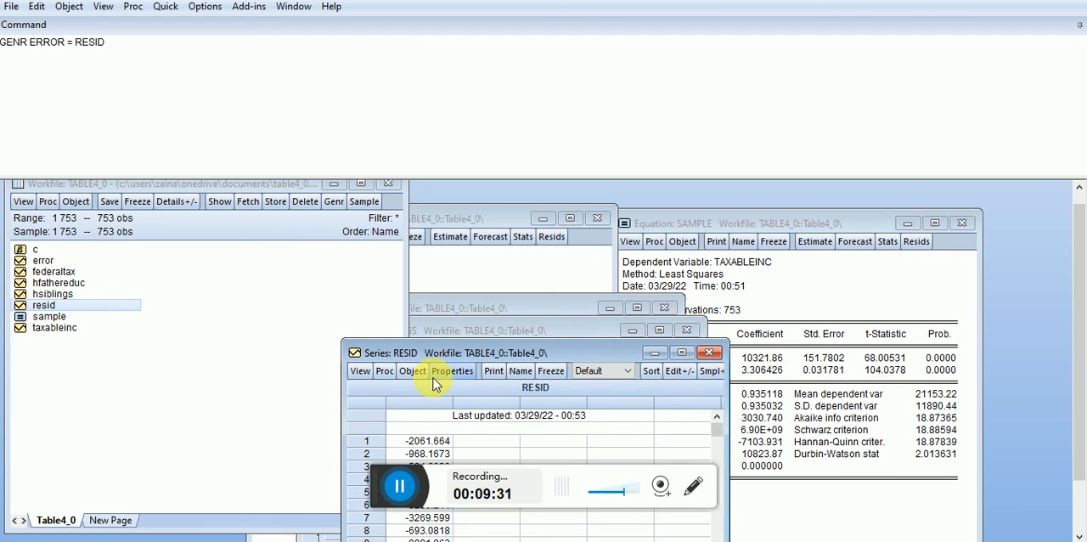
pyautogui.click(686, 333)
pyautogui.moveTo(602, 344); pyautogui.dragTo(421, 237)
pyautogui.moveTo(566, 310); pyautogui.dragTo(725, 227)
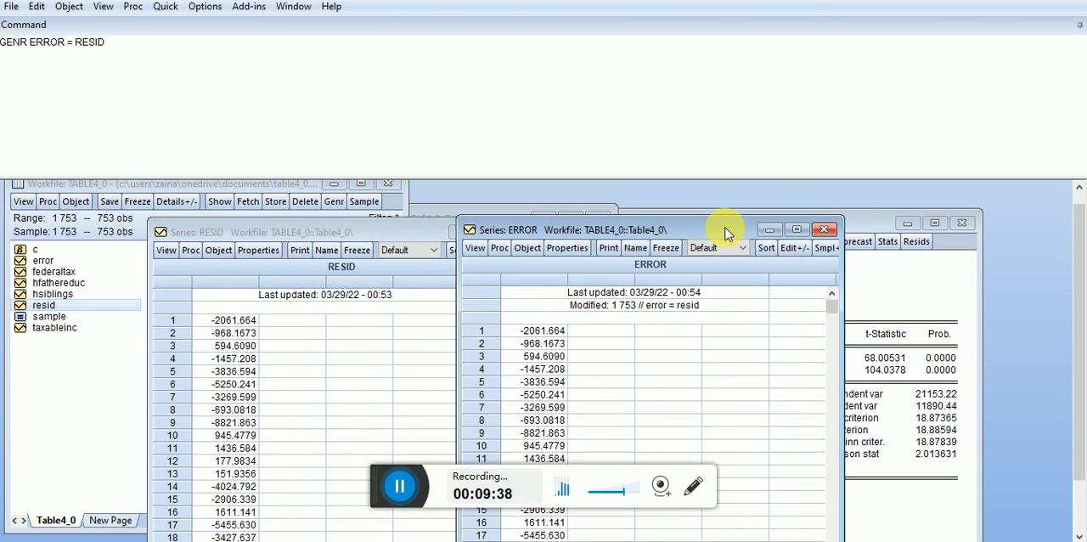
# - Close the error and resid series windows, then run GENR ERRORSQ = ERROR^2 on a new command line to store the squared residuals
pyautogui.click(824, 230)
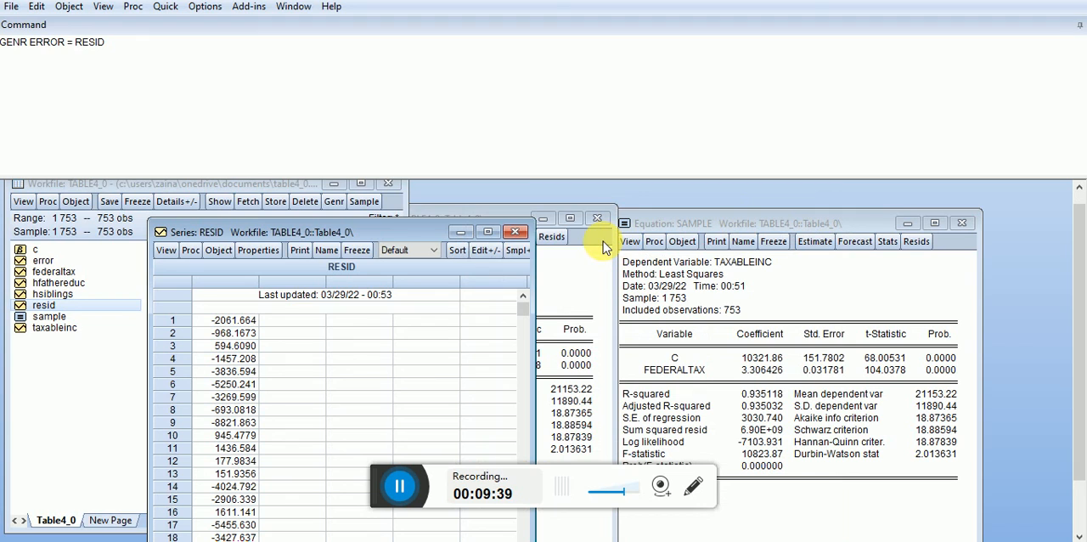
pyautogui.click(515, 232)
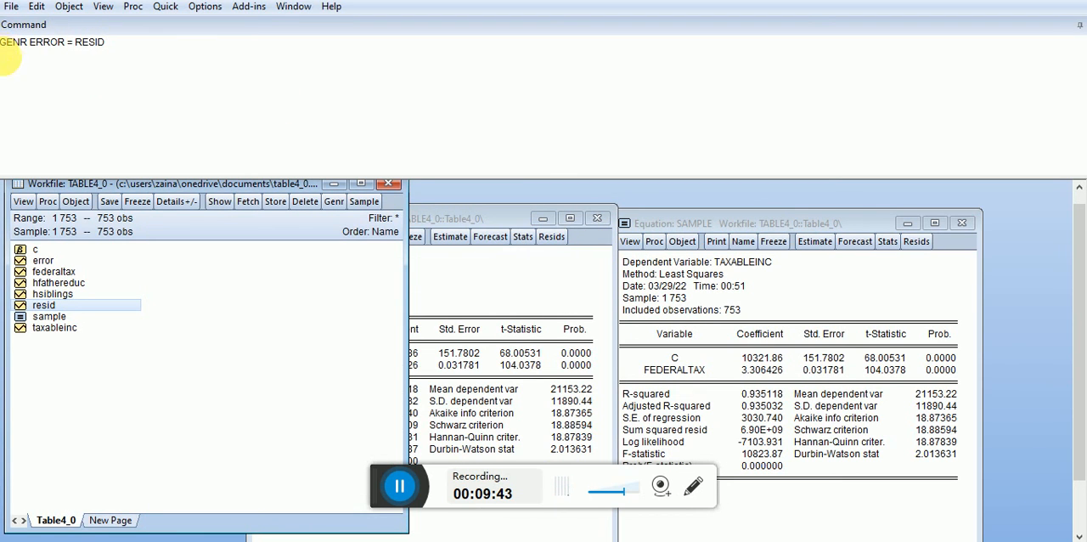
pyautogui.click(10, 66)
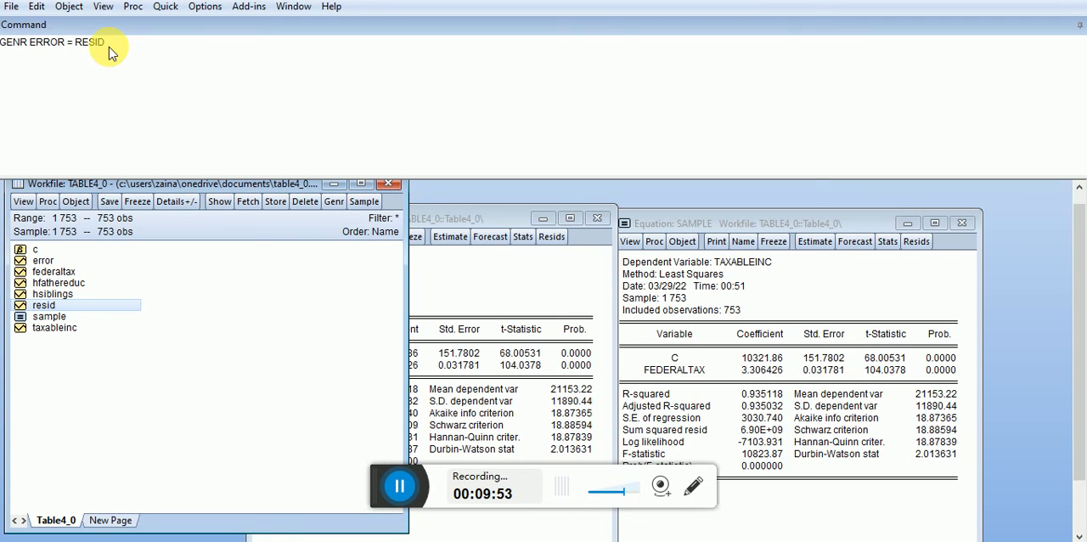
pyautogui.write('GE')
pyautogui.write('NR')
pyautogui.write(' RE')
pyautogui.write('RR')
pyautogui.write('OR')
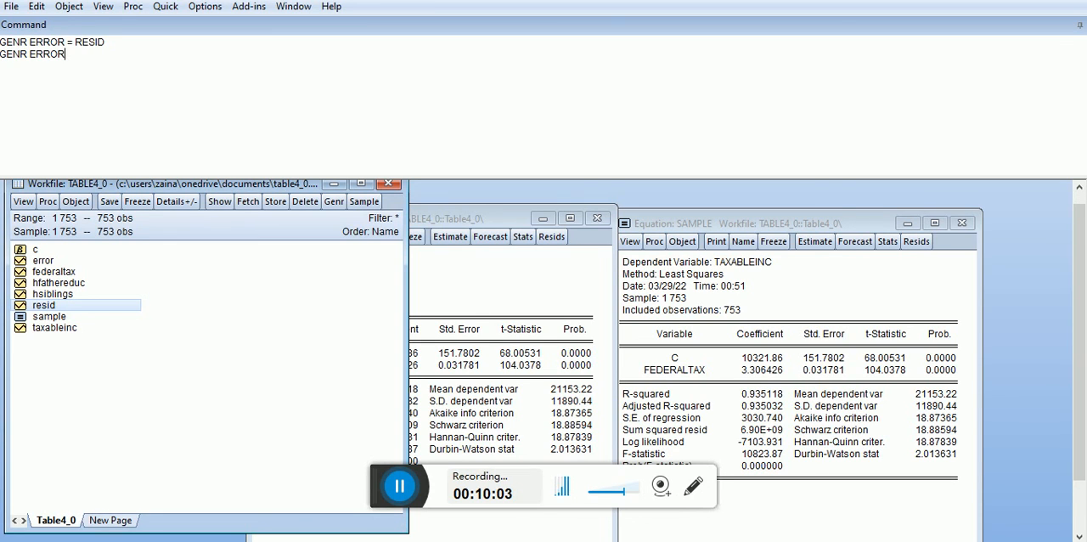
pyautogui.write(' =')
pyautogui.write(' RES')
pyautogui.press('BackSpace')
pyautogui.press('BackSpace')
pyautogui.press('BackSpace')
pyautogui.click(65, 54)
pyautogui.write('SQ')
pyautogui.write('ERROR')
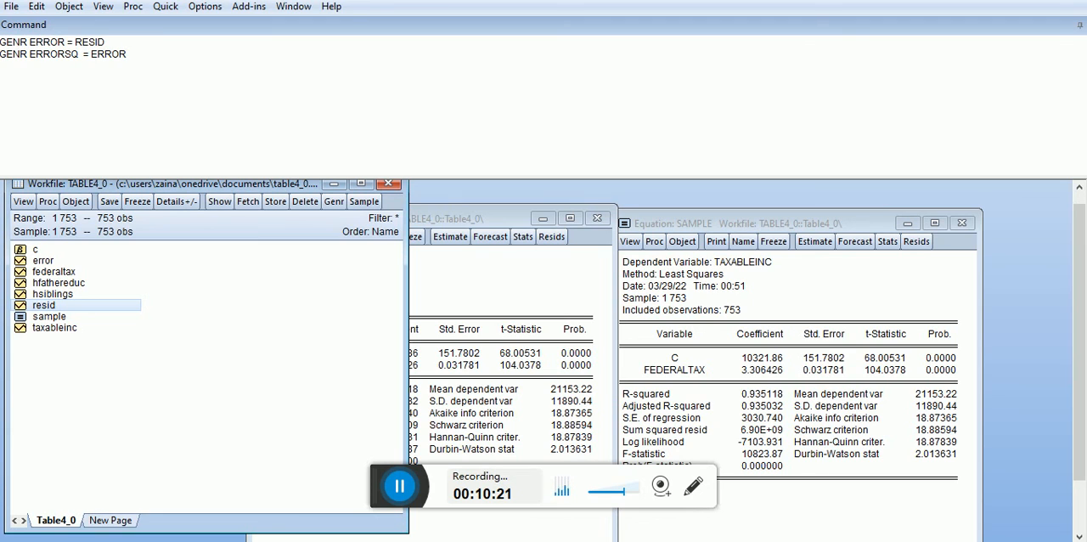
pyautogui.write('^2')
pyautogui.press('Return')
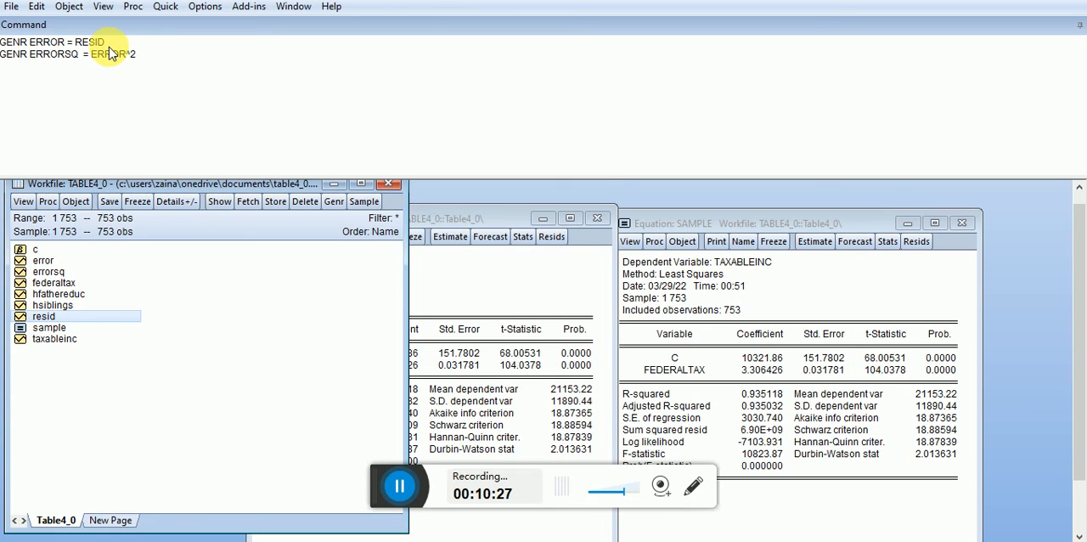
# - View the errorsq series from the workfile and close it after checking its values
pyautogui.doubleClick(51, 271)
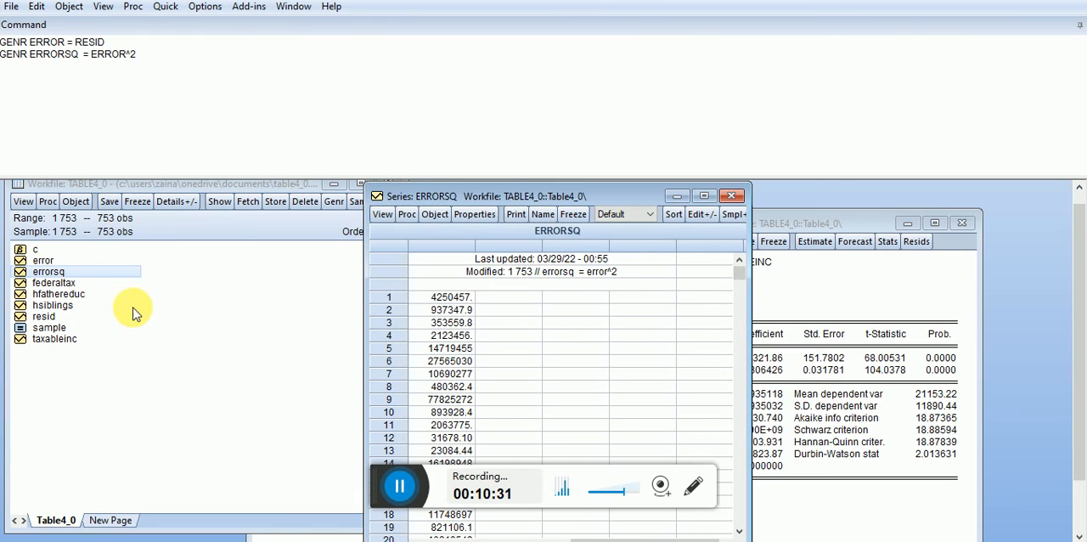
pyautogui.click(731, 196)
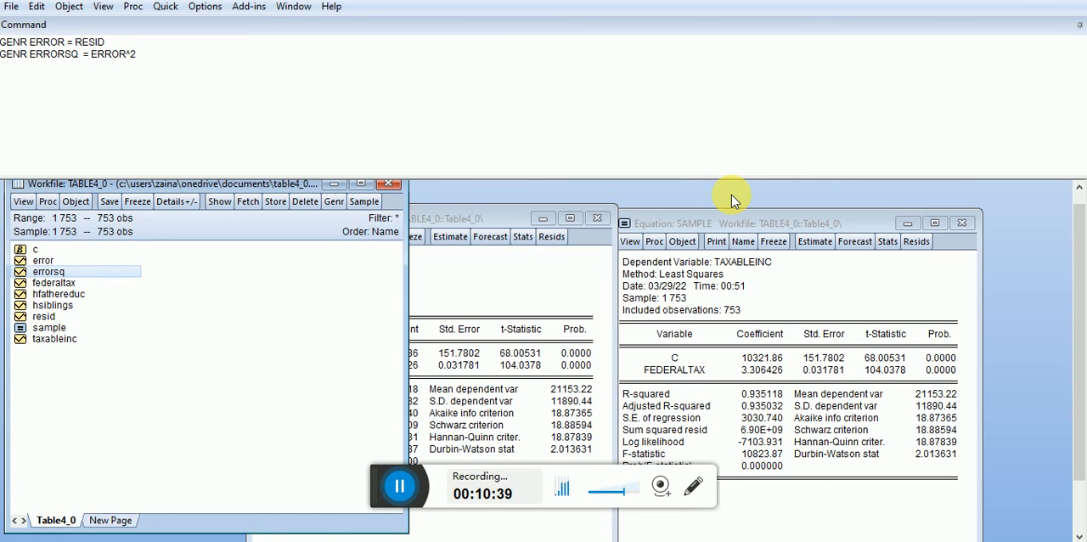
# - Display the hsiblings series as a basic Line & Symbol graph of the raw data, closing the series window after viewing
pyautogui.doubleClick(47, 306)
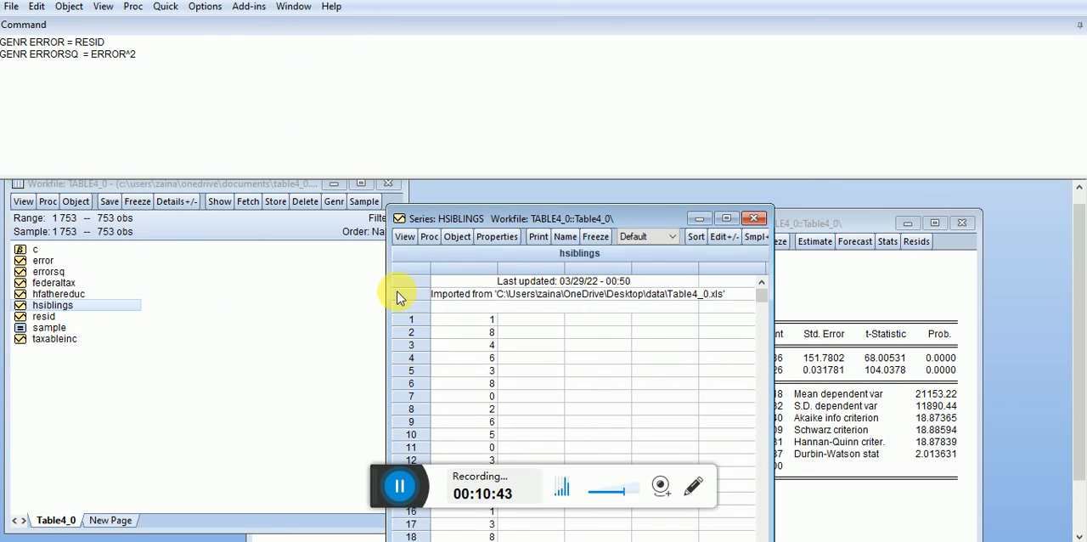
pyautogui.click(404, 237)
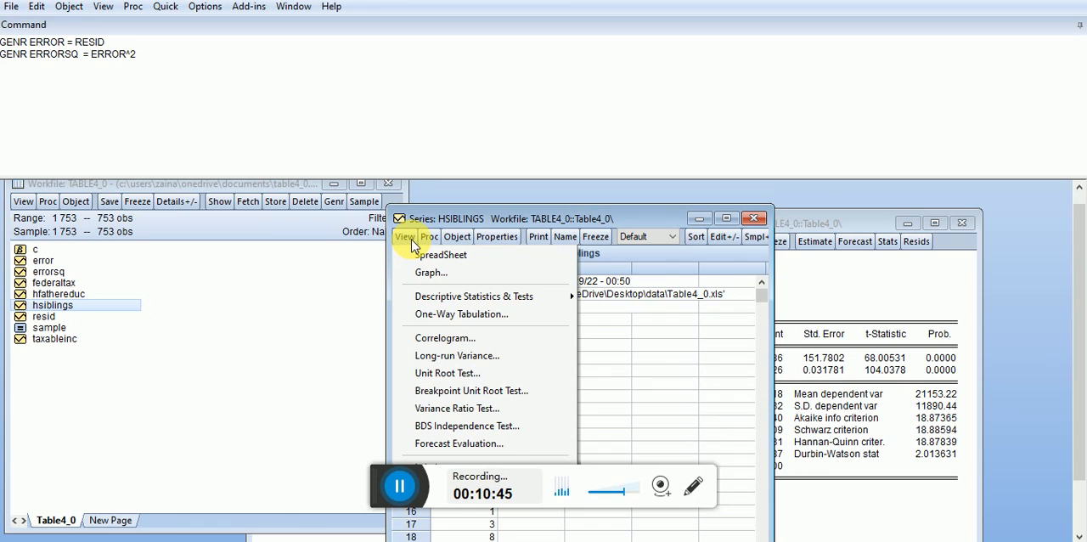
pyautogui.click(430, 281)
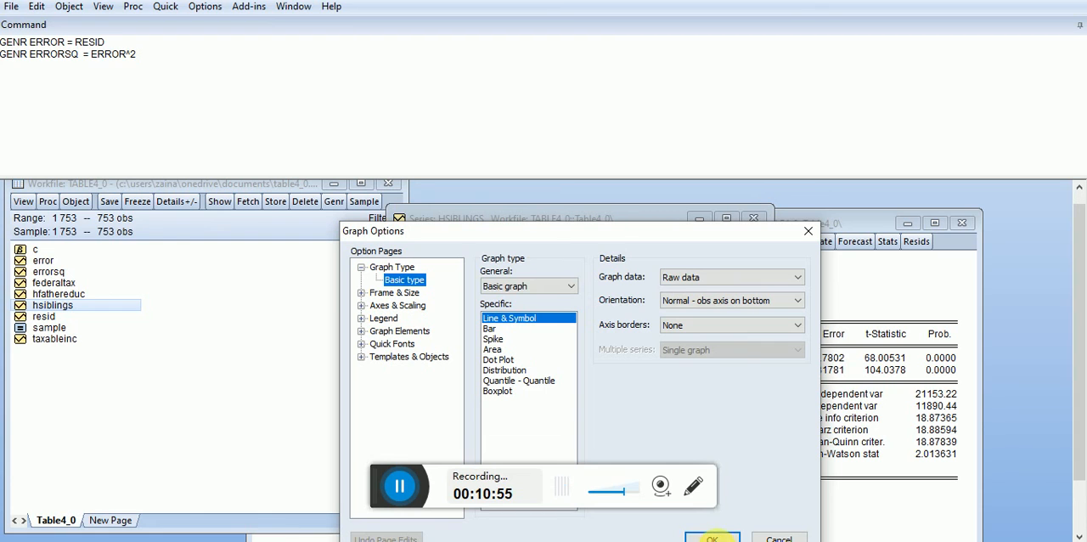
pyautogui.click(711, 538)
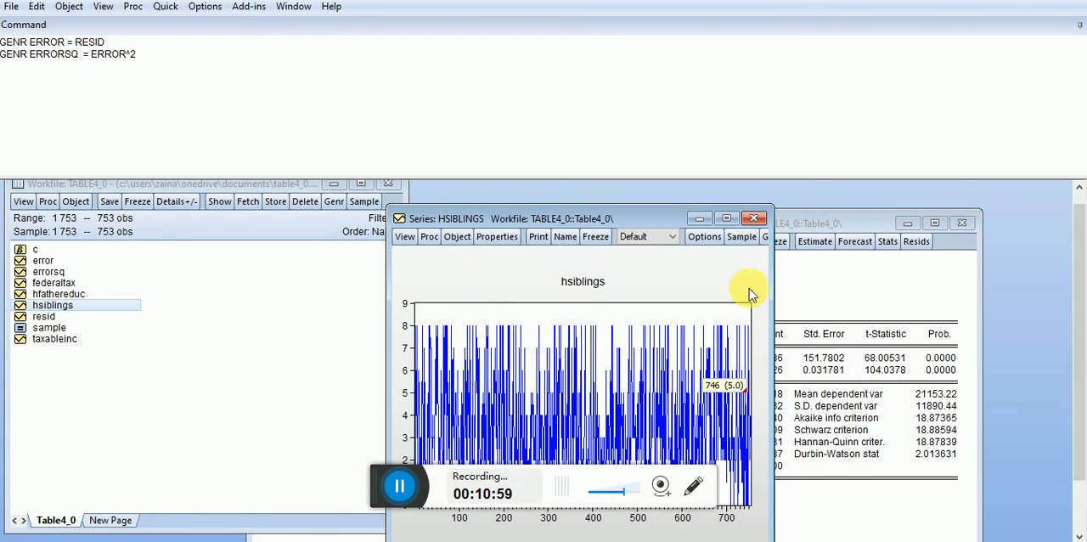
pyautogui.click(754, 220)
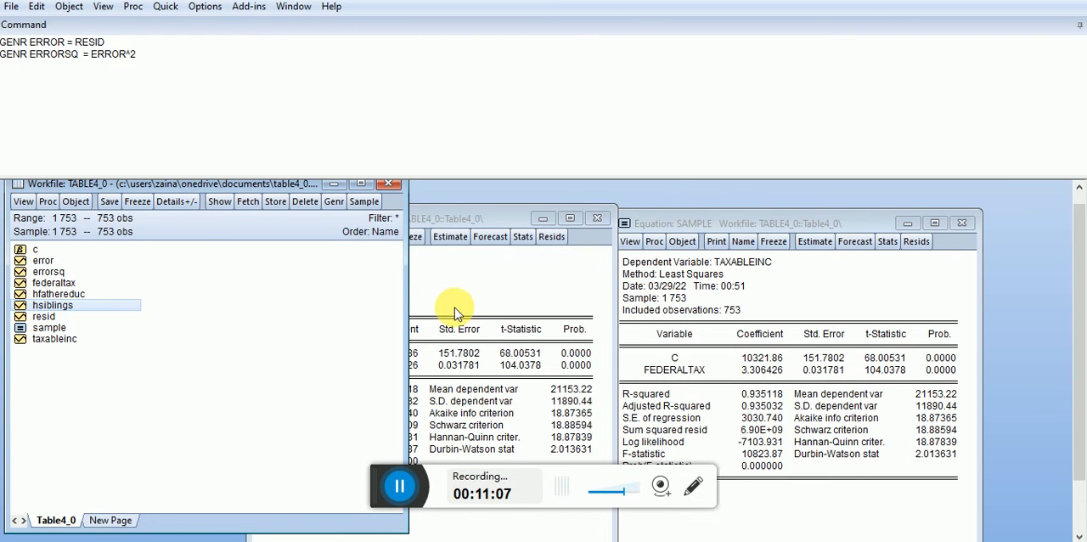
# - Close the untitled equation, deleting it without saving, and close the saved sample equation's window
pyautogui.click(597, 223)
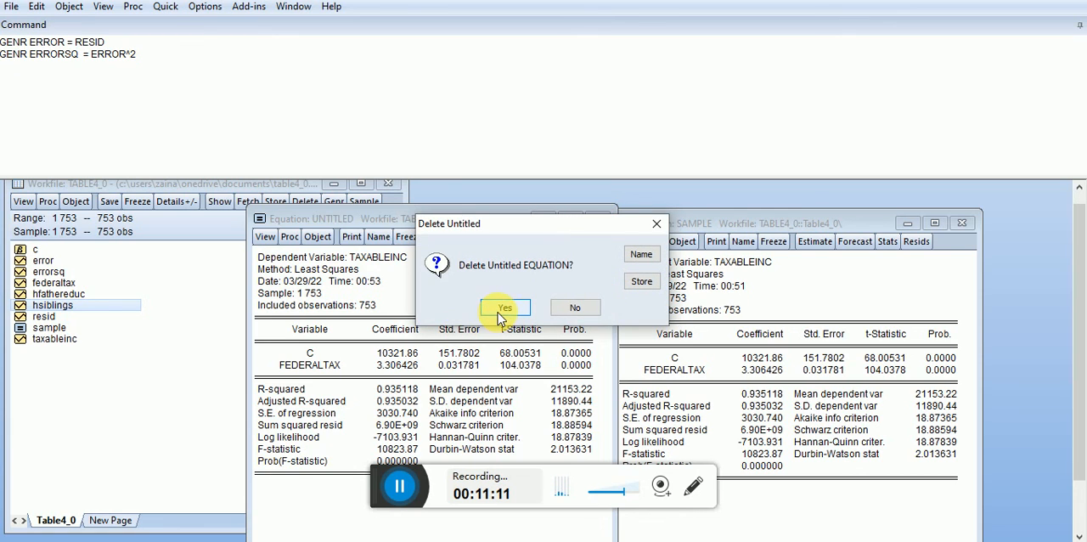
pyautogui.click(503, 309)
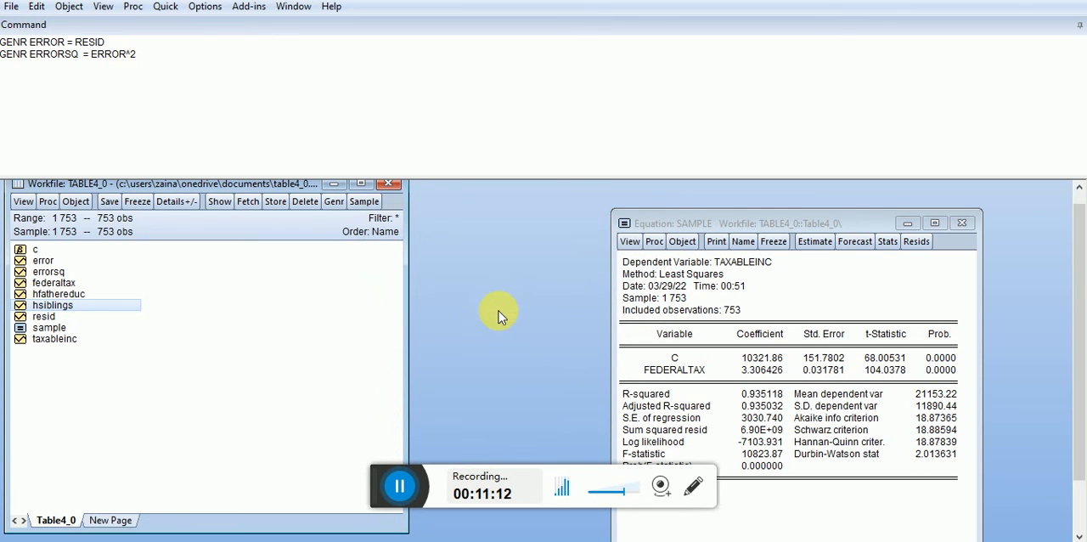
pyautogui.click(961, 222)
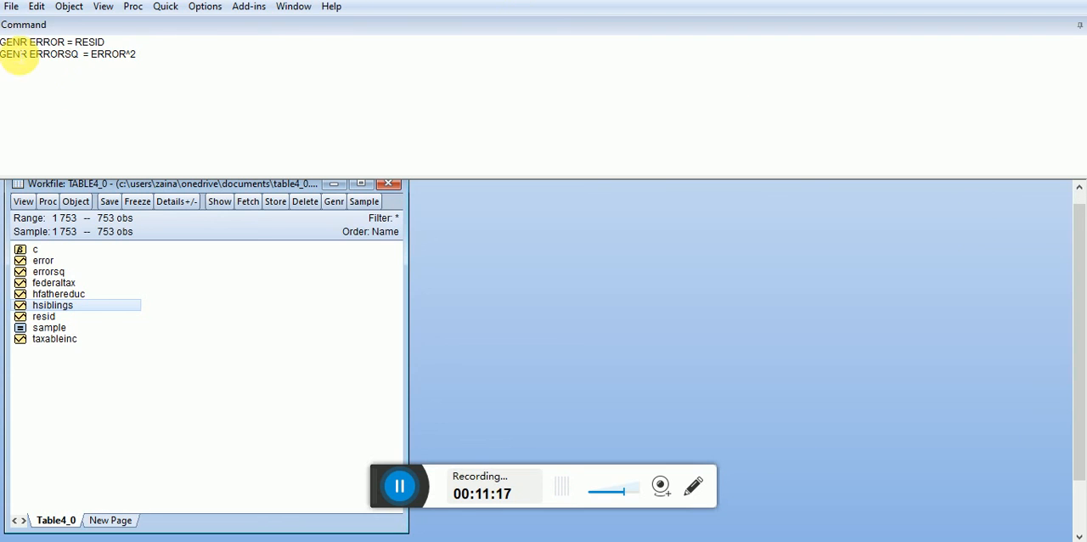
# - View the dialog for generating a series by equation and close it without entering an equation
pyautogui.click(19, 68)
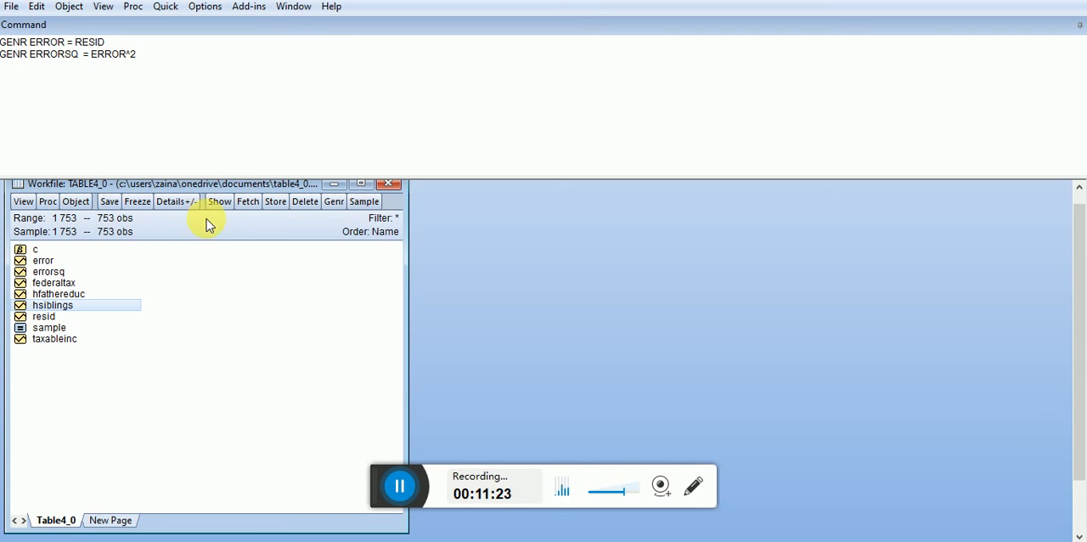
pyautogui.click(335, 204)
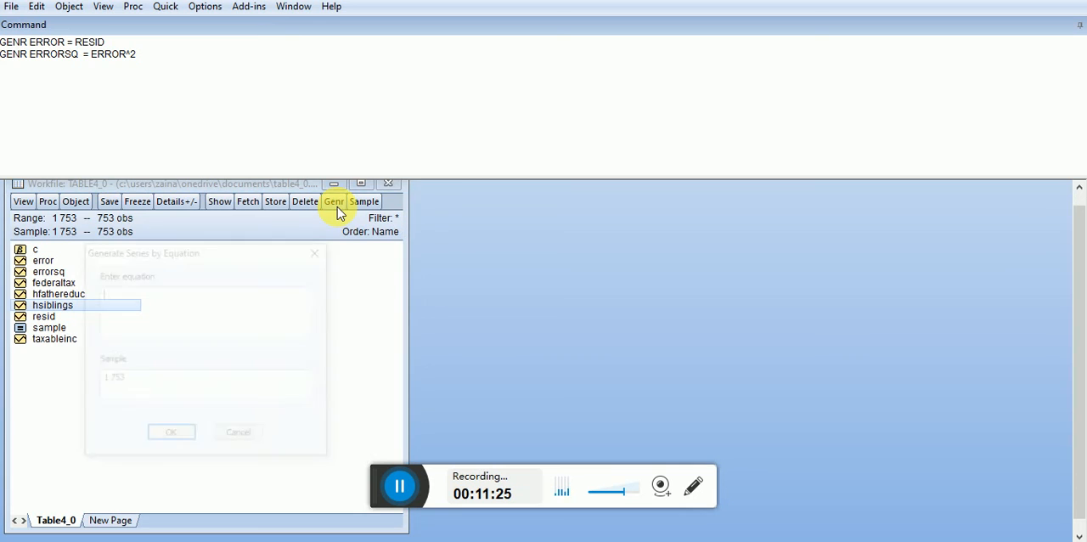
pyautogui.click(320, 249)
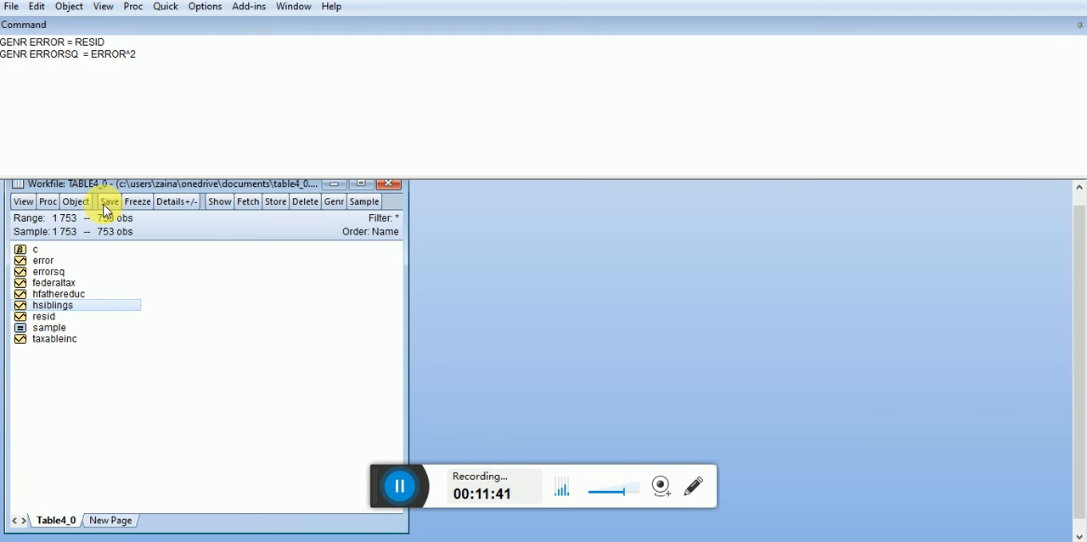
# - Show the view options available for the Table4_0 workfile
pyautogui.click(26, 203)
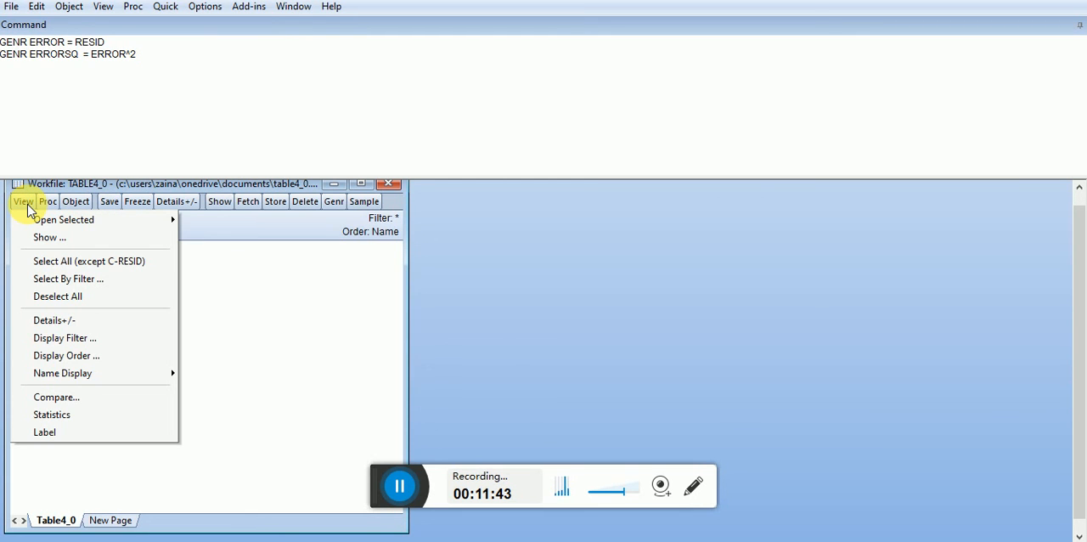